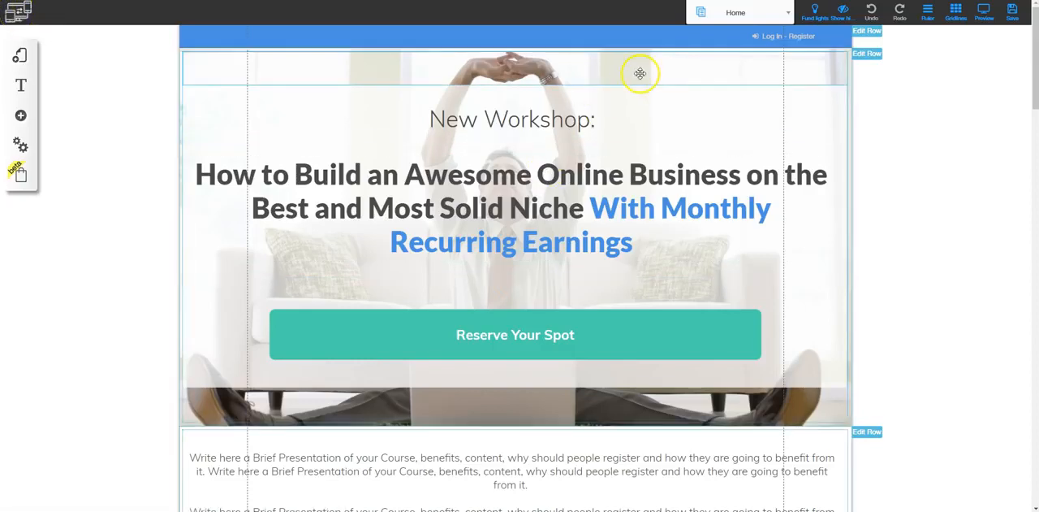
# - Look through the site's page list across both layouts and select the Home page
pyautogui.click(780, 14)
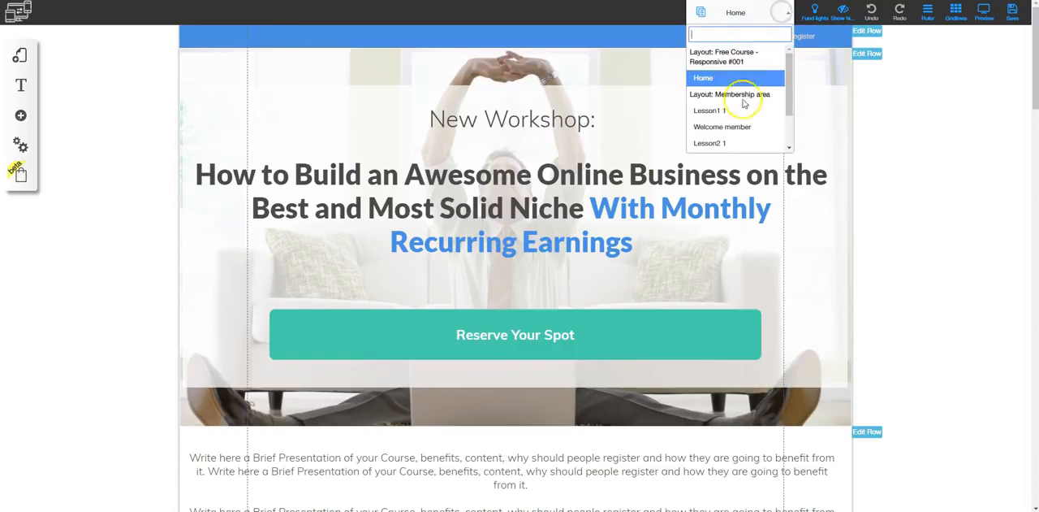
pyautogui.scroll(-1, 740, 132)
pyautogui.scroll(1, 740, 131)
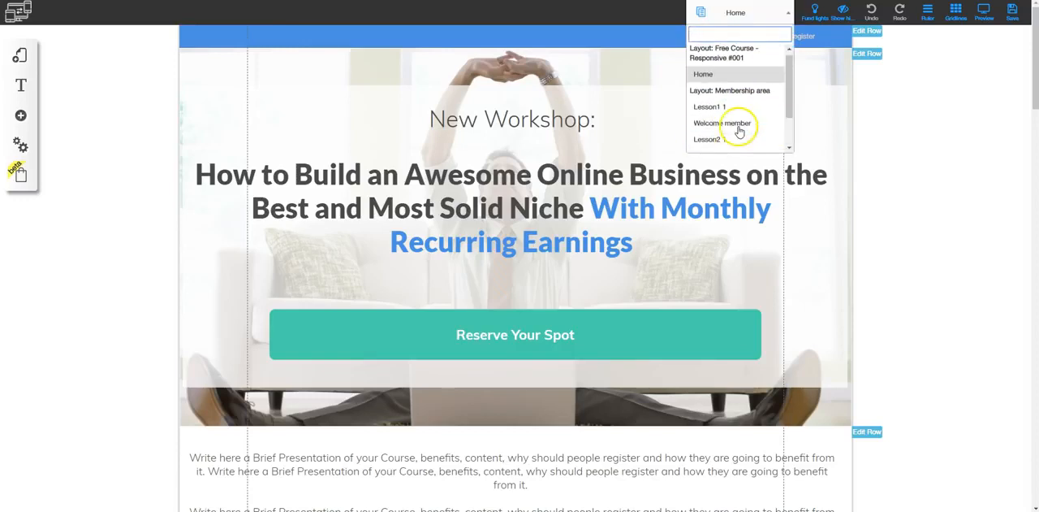
pyautogui.click(717, 81)
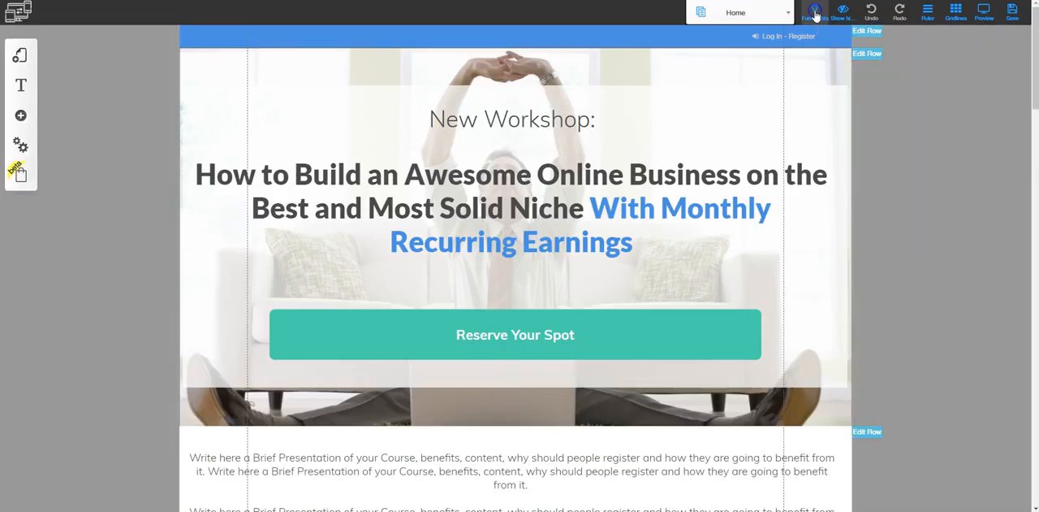
# - Try out the ruler and gridlines display aids on the Home page
pyautogui.click(844, 13)
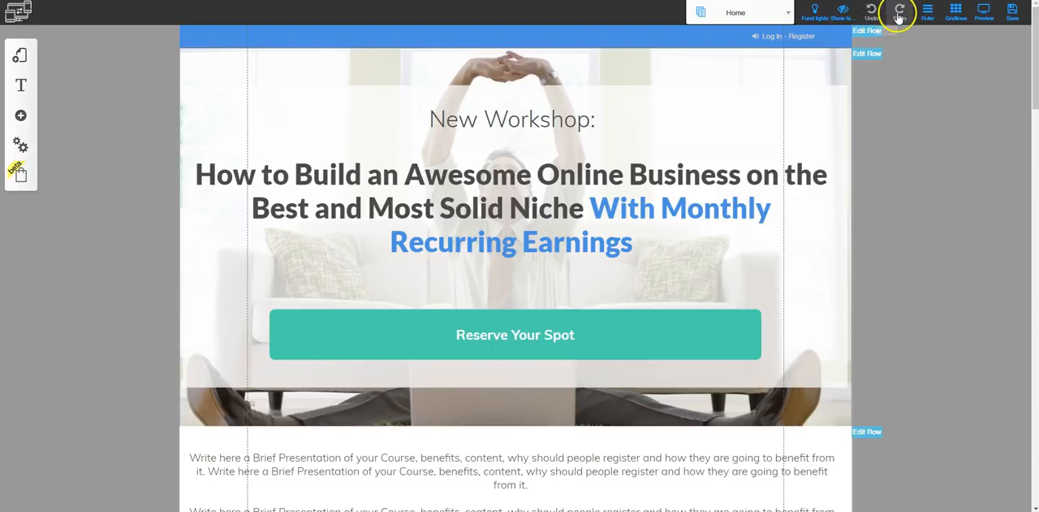
pyautogui.click(928, 12)
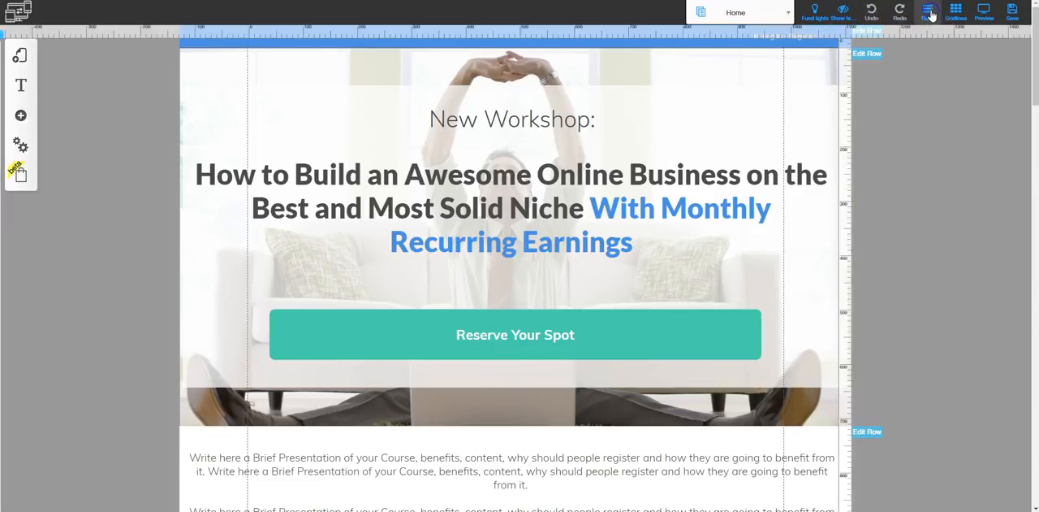
pyautogui.click(955, 18)
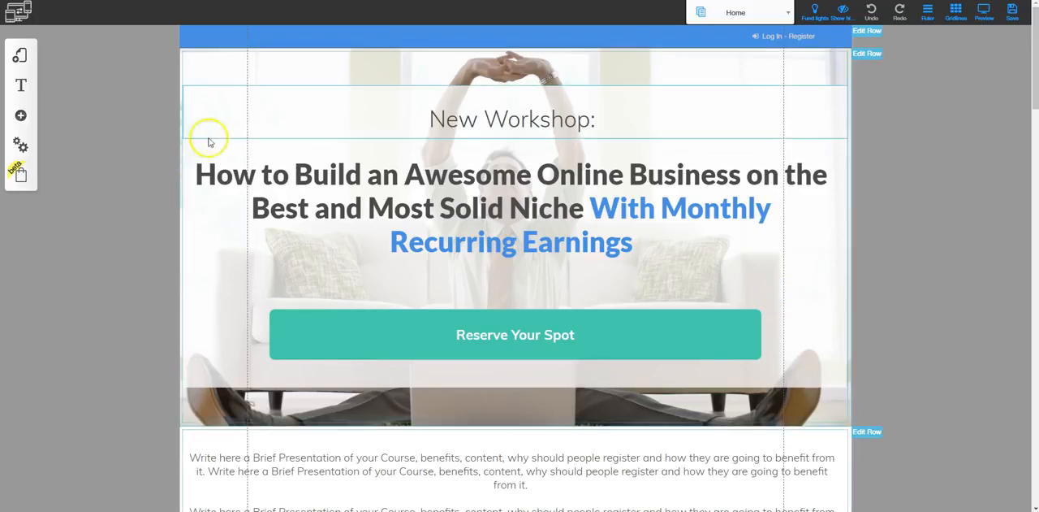
pyautogui.click(958, 15)
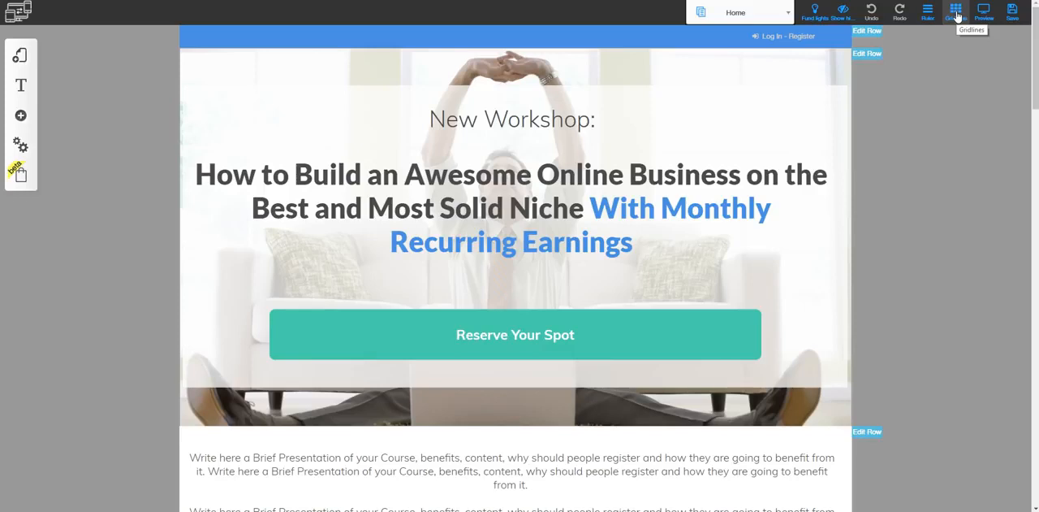
pyautogui.click(958, 14)
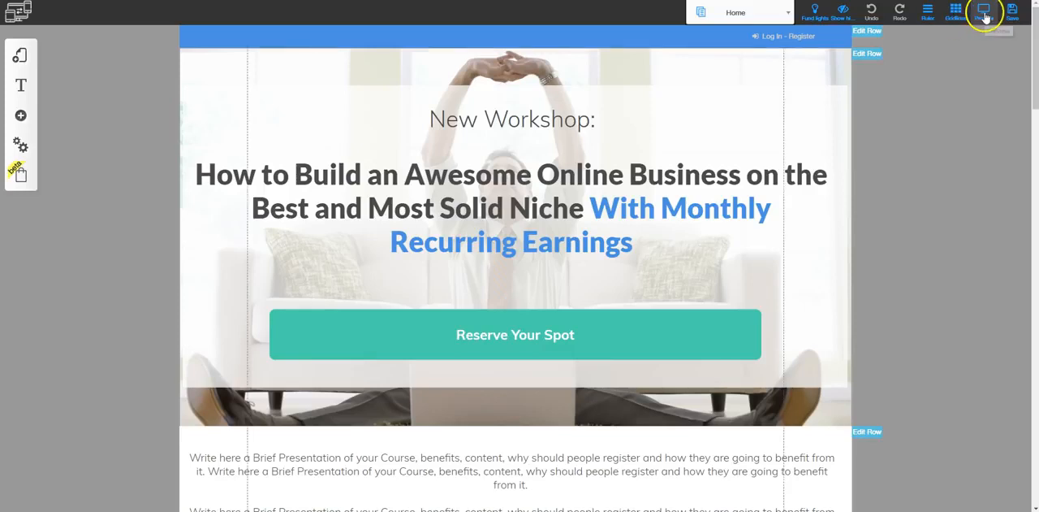
# - Preview the Home page in tablet view and look through its sections
pyautogui.click(986, 16)
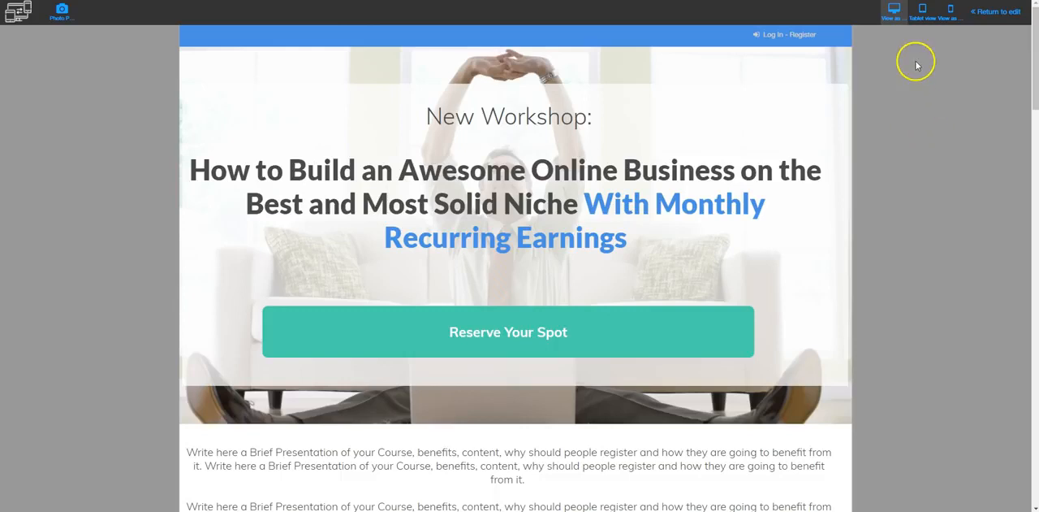
pyautogui.click(922, 16)
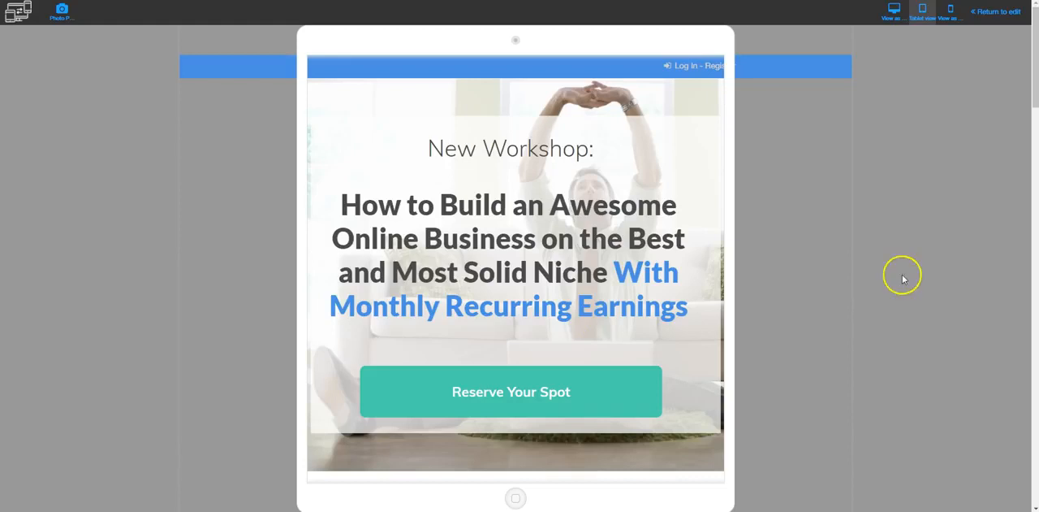
pyautogui.scroll(-10, 760, 218)
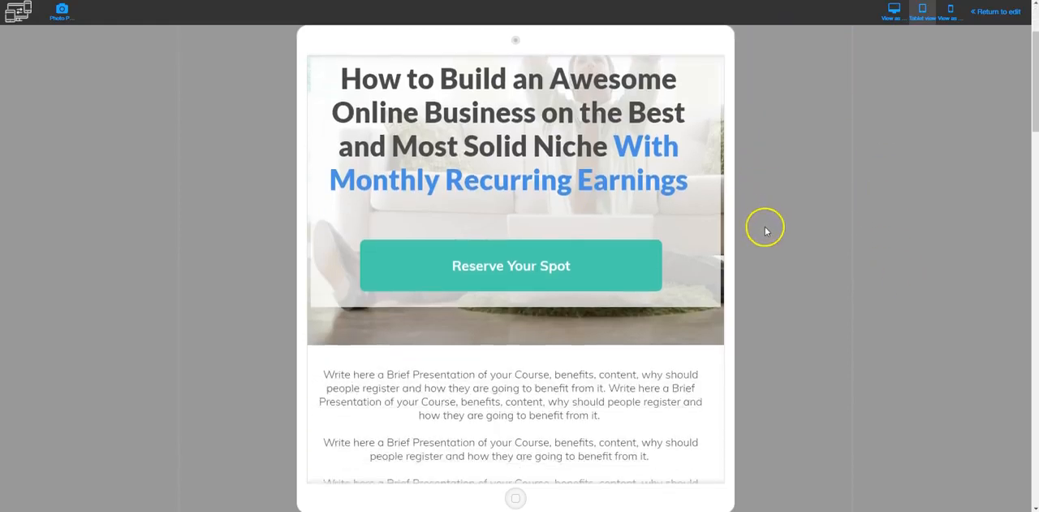
pyautogui.scroll(-4, 760, 279)
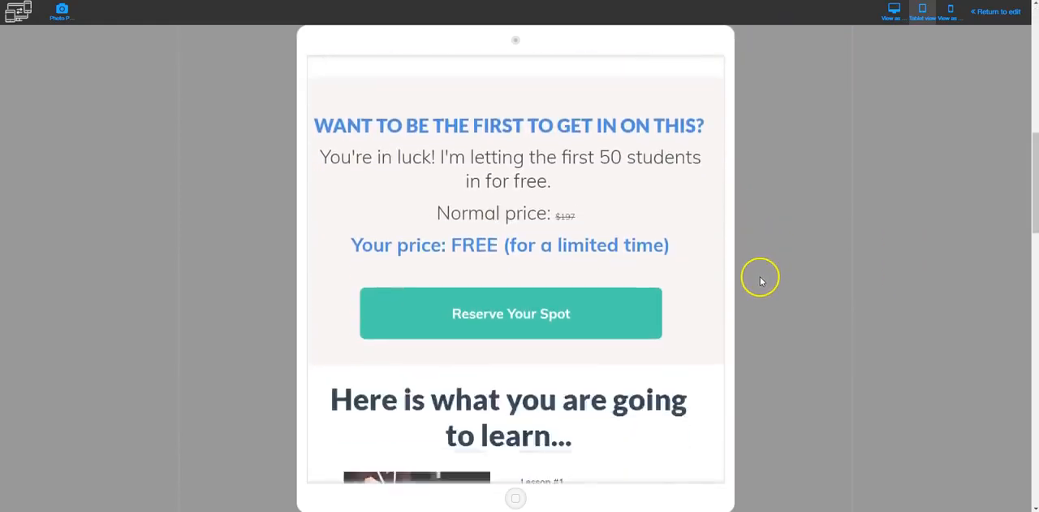
pyautogui.scroll(5, 761, 282)
pyautogui.scroll(8, 761, 284)
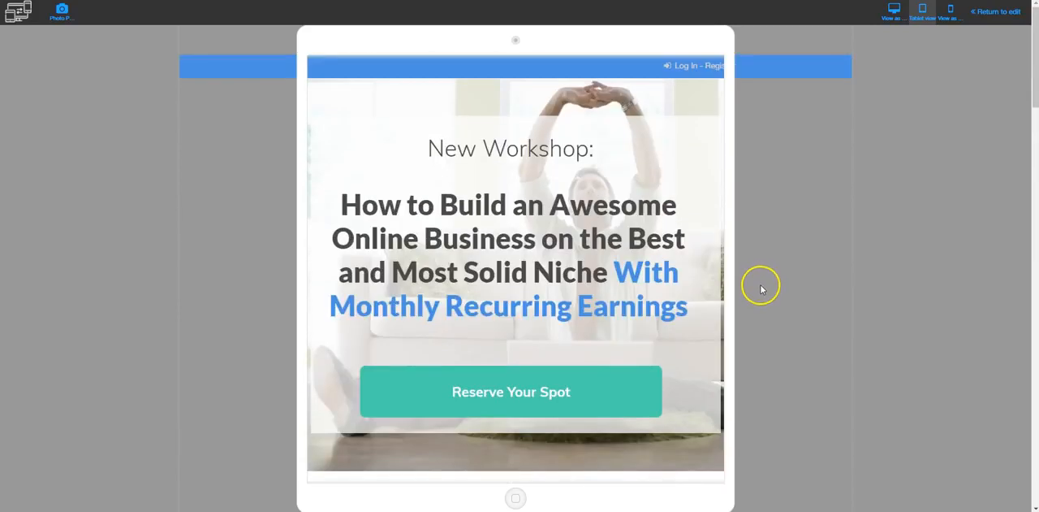
# - Check the Home page in the mobile preview, and return to editing
pyautogui.click(951, 11)
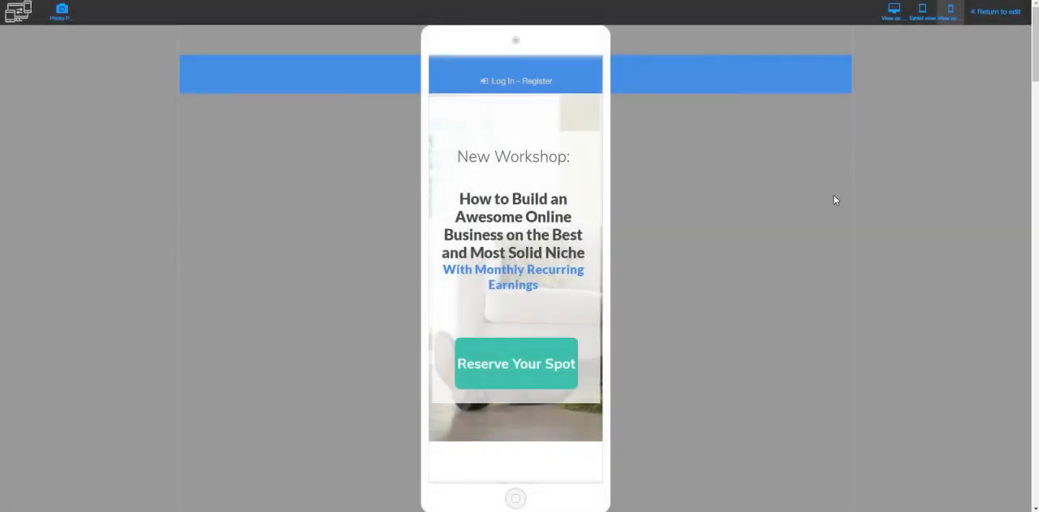
pyautogui.scroll(-1, 657, 259)
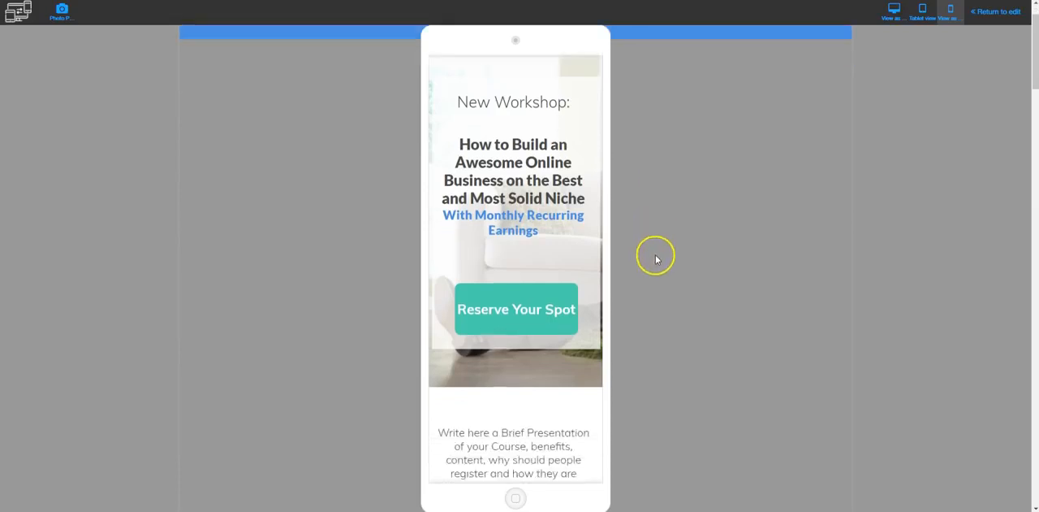
pyautogui.scroll(-10, 657, 259)
pyautogui.scroll(-7, 654, 279)
pyautogui.scroll(18, 654, 281)
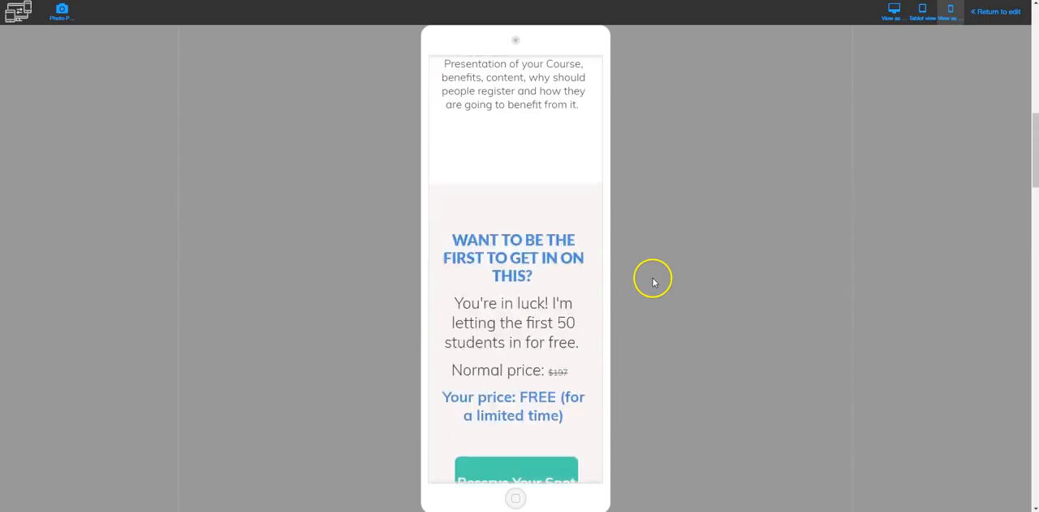
pyautogui.click(995, 12)
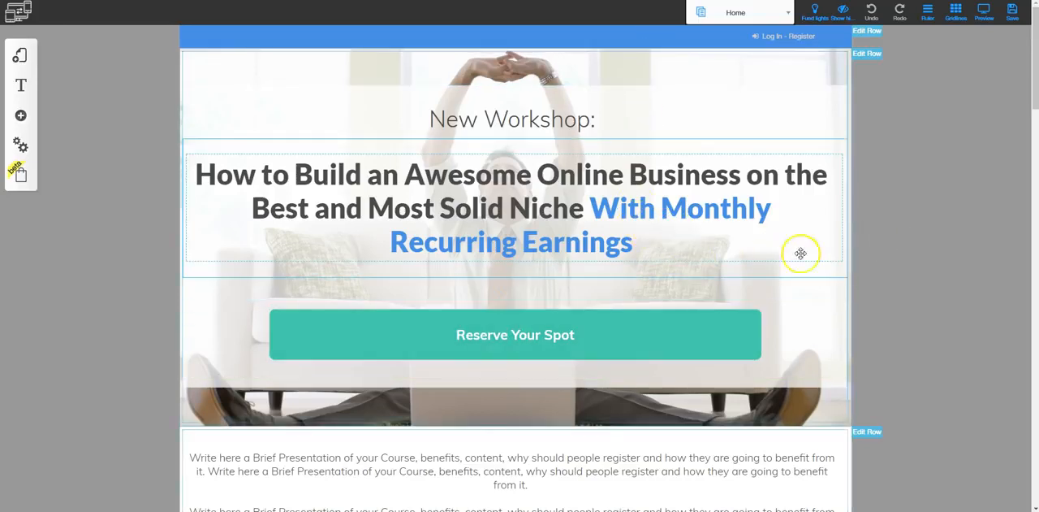
# - Review the Home page's sections and browse the ready-made row templates, including Contact, Price List and About Us
pyautogui.scroll(-1, 887, 271)
pyautogui.scroll(-3, 887, 271)
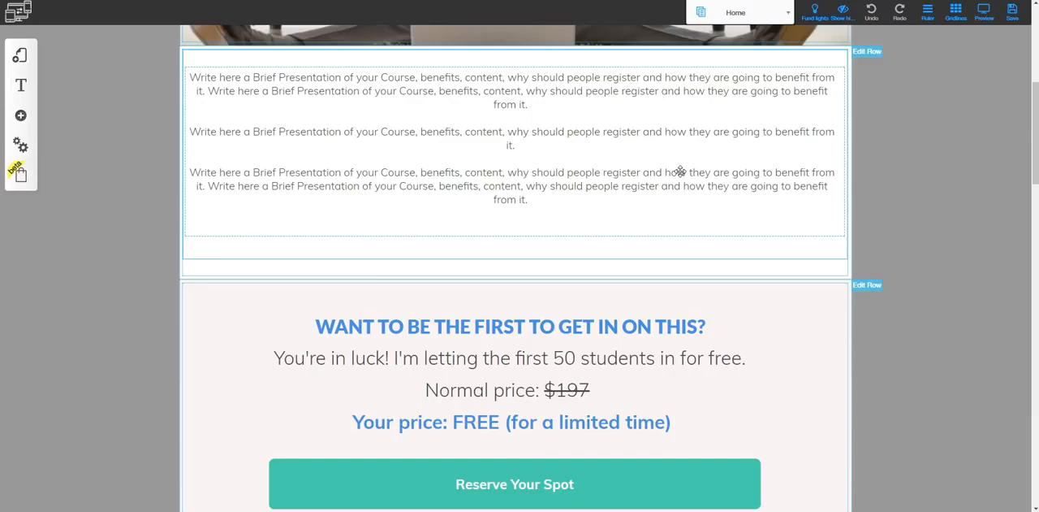
pyautogui.scroll(-5, 696, 304)
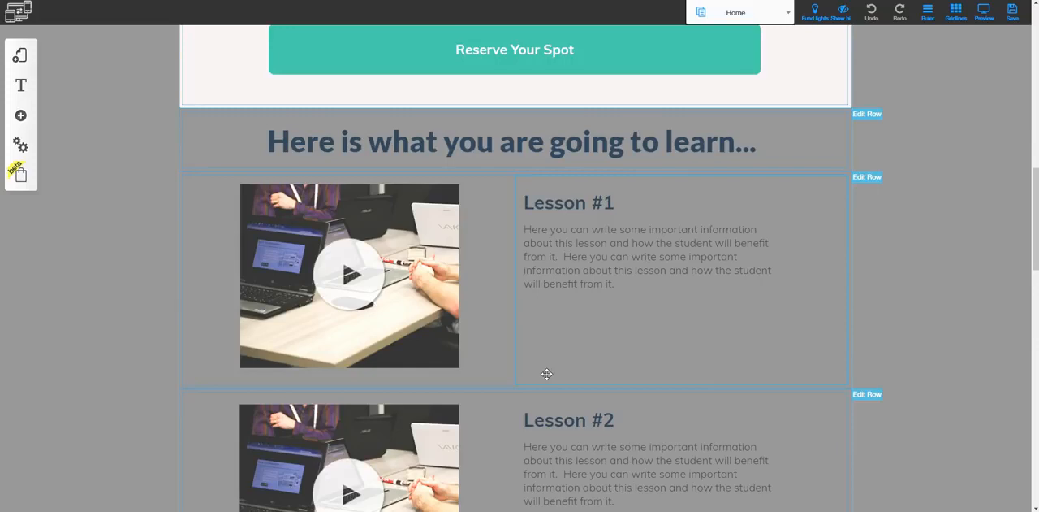
pyautogui.click(21, 115)
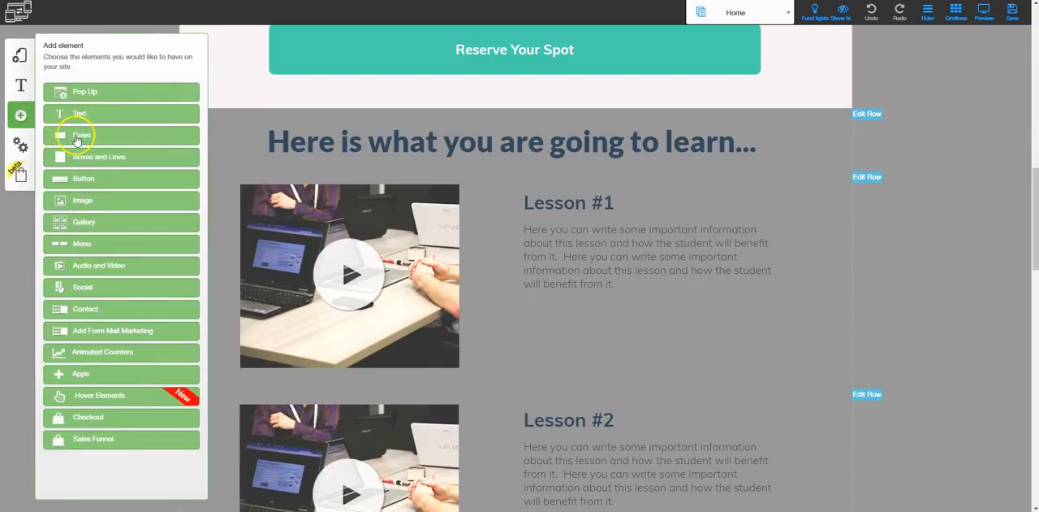
pyautogui.click(80, 136)
pyautogui.scroll(-5, 81, 290)
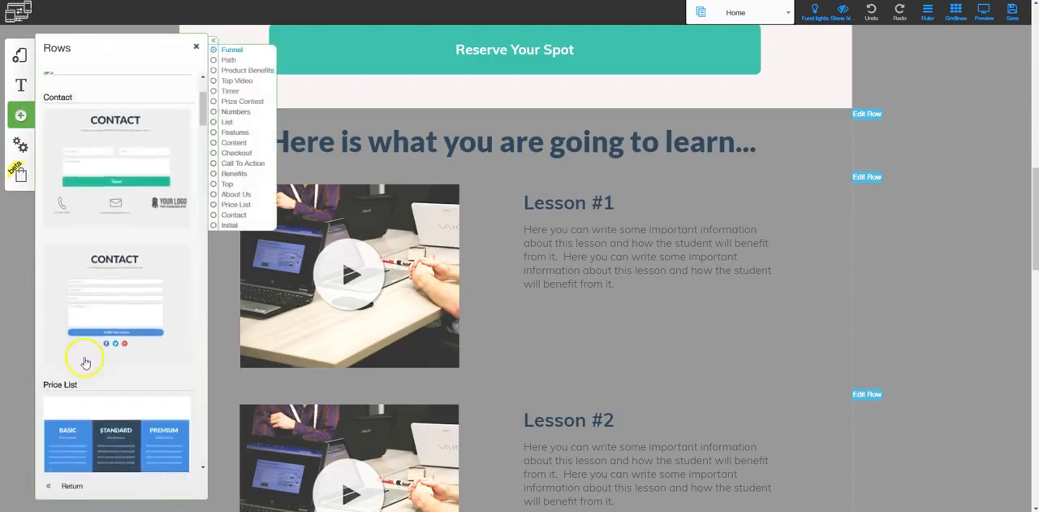
pyautogui.scroll(-6, 92, 397)
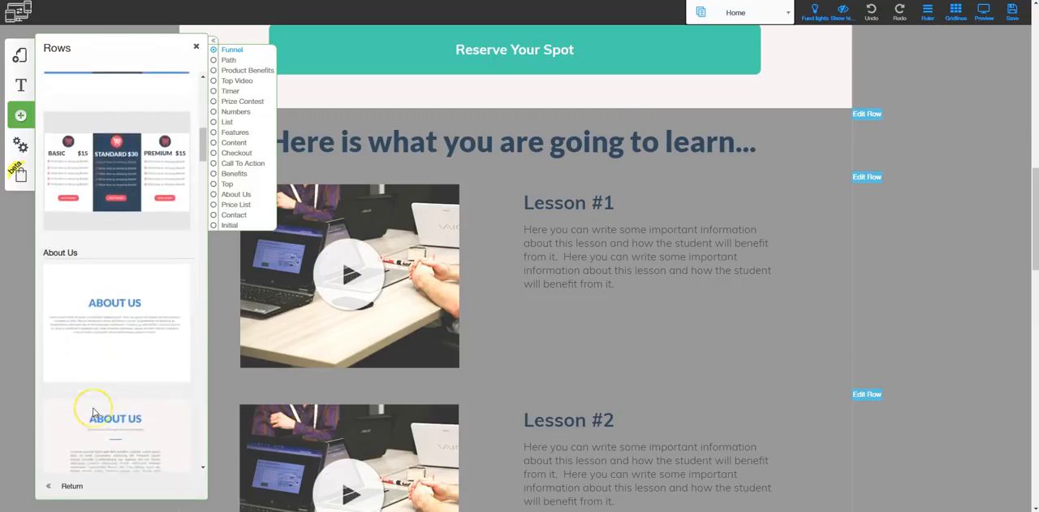
pyautogui.scroll(-2, 94, 414)
pyautogui.click(195, 47)
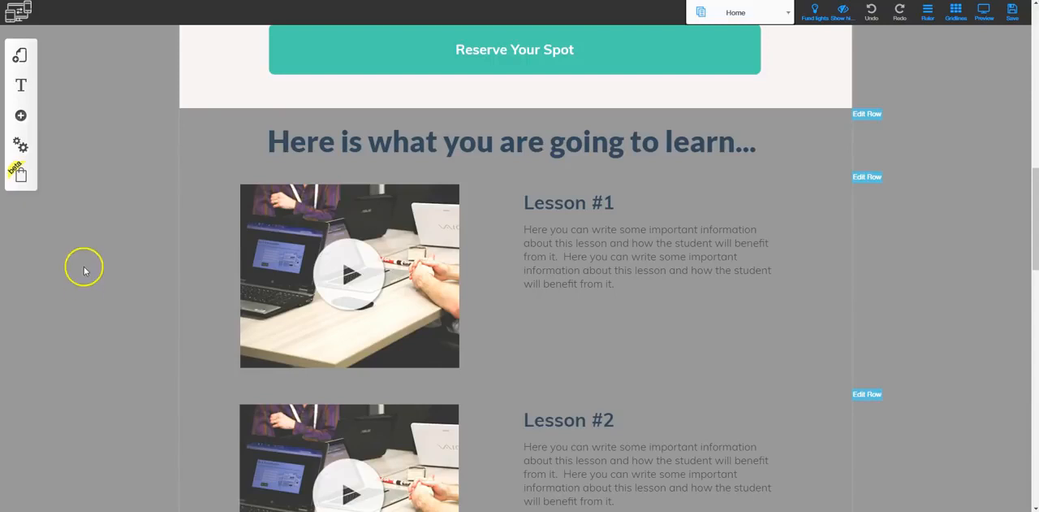
# - Add a responsive blank page named "blank page" to the Free Course - Responsive #001 layout
pyautogui.click(20, 55)
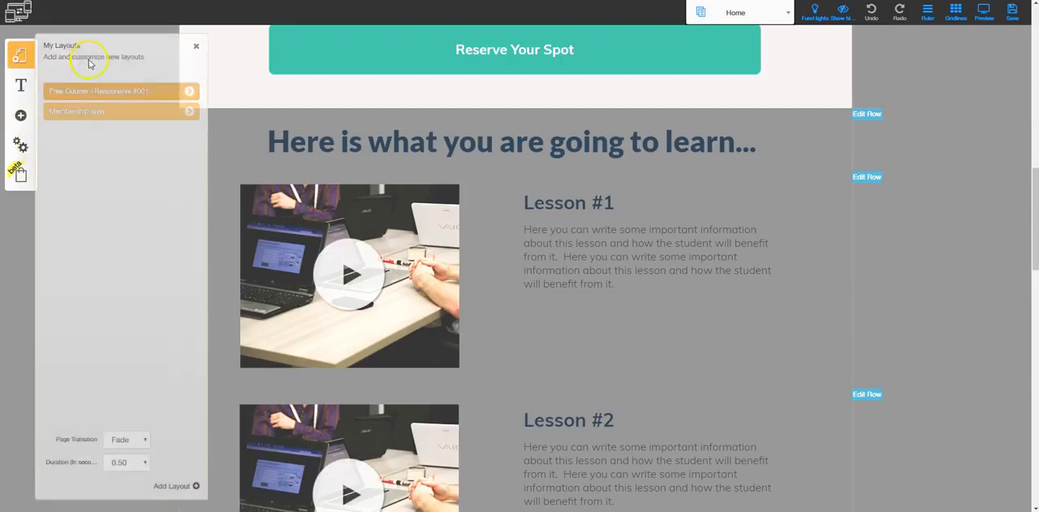
pyautogui.click(189, 91)
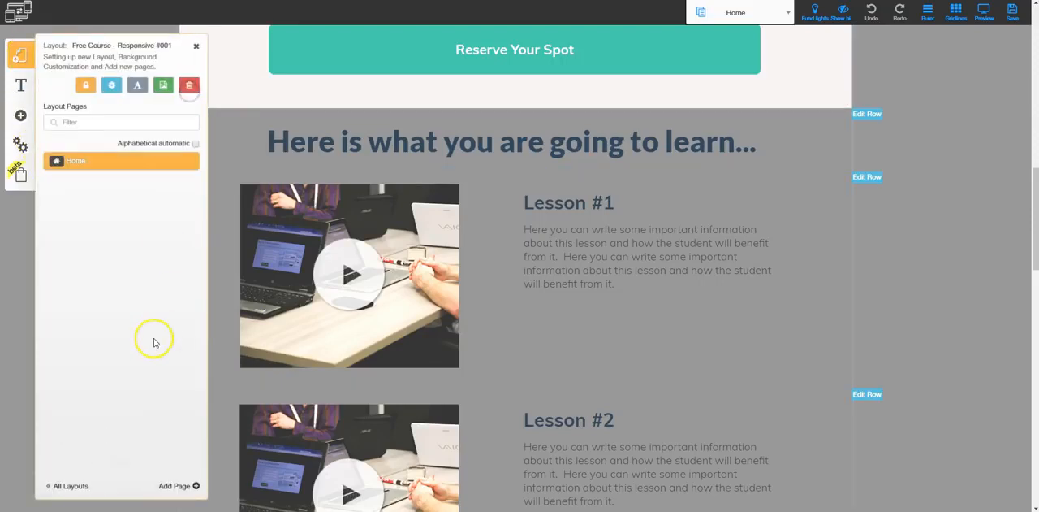
pyautogui.click(178, 487)
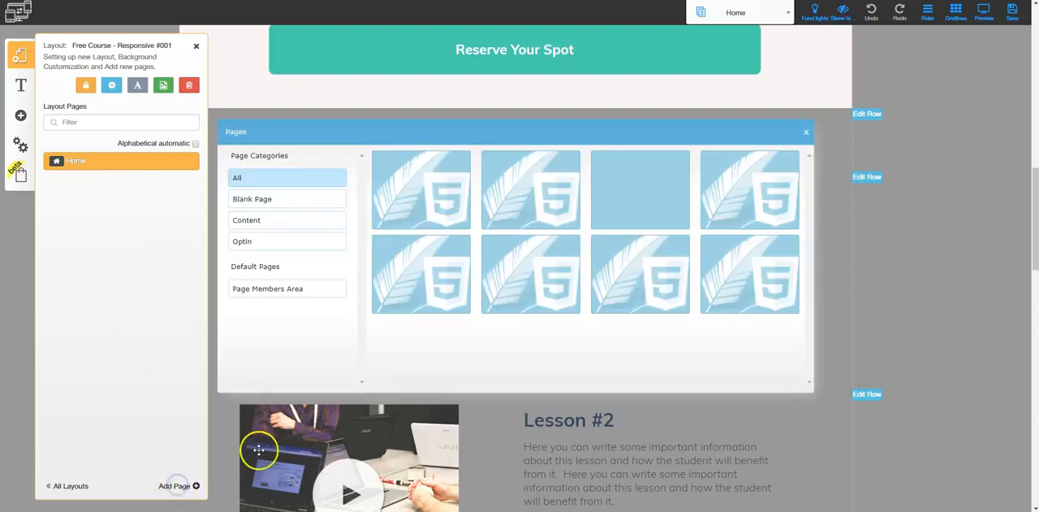
pyautogui.click(263, 202)
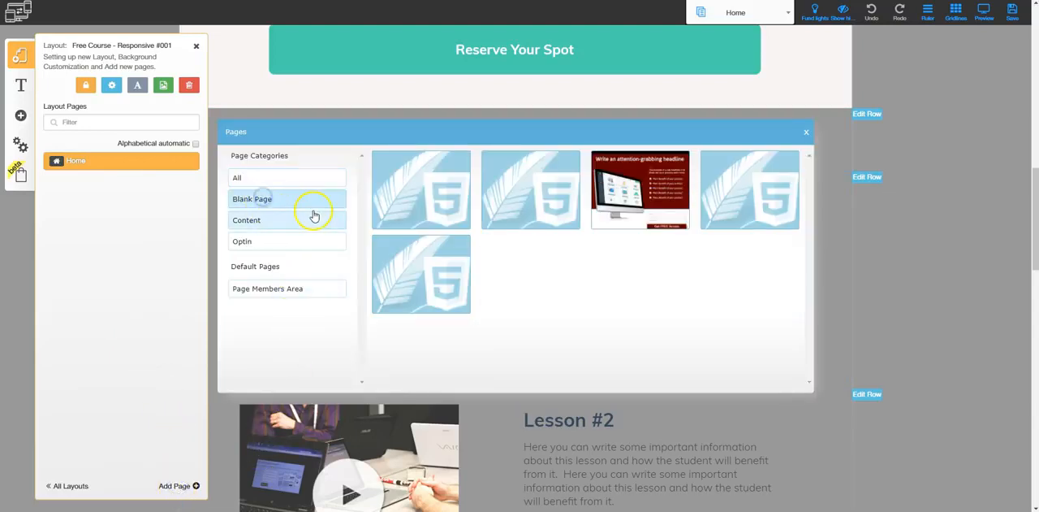
pyautogui.click(385, 222)
pyautogui.write('b')
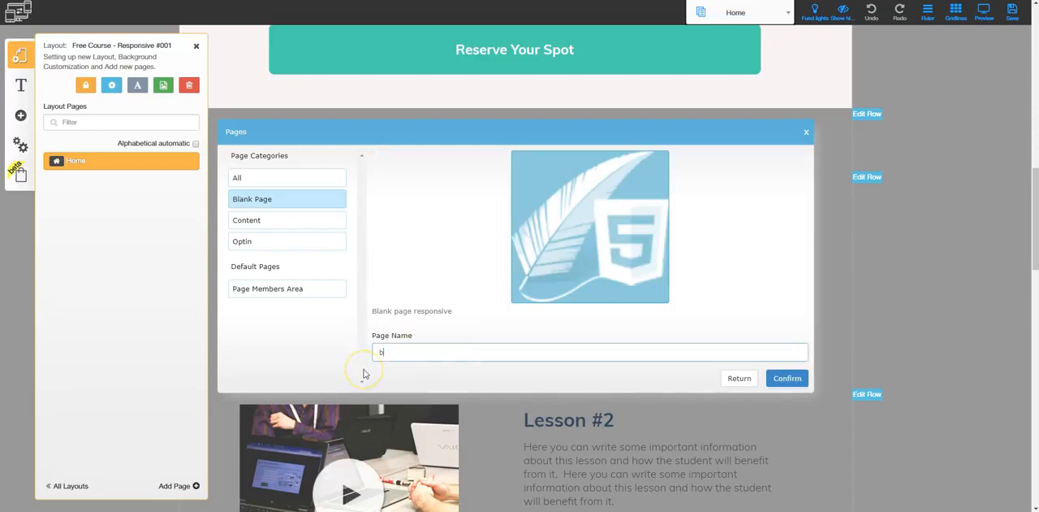
pyautogui.write('lank')
pyautogui.press('Return')
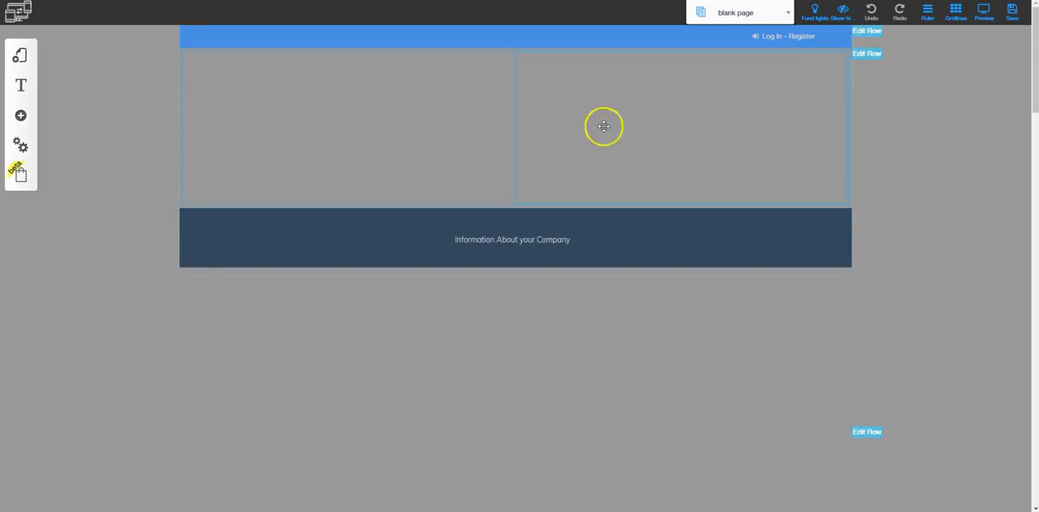
# - Examine the column configuration options for the first column of the empty row
pyautogui.click(367, 110)
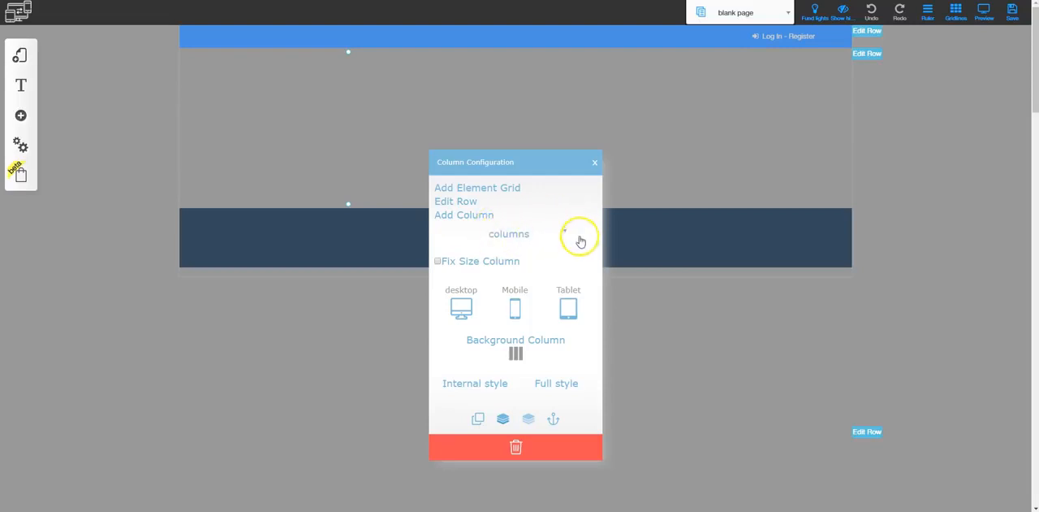
pyautogui.click(487, 215)
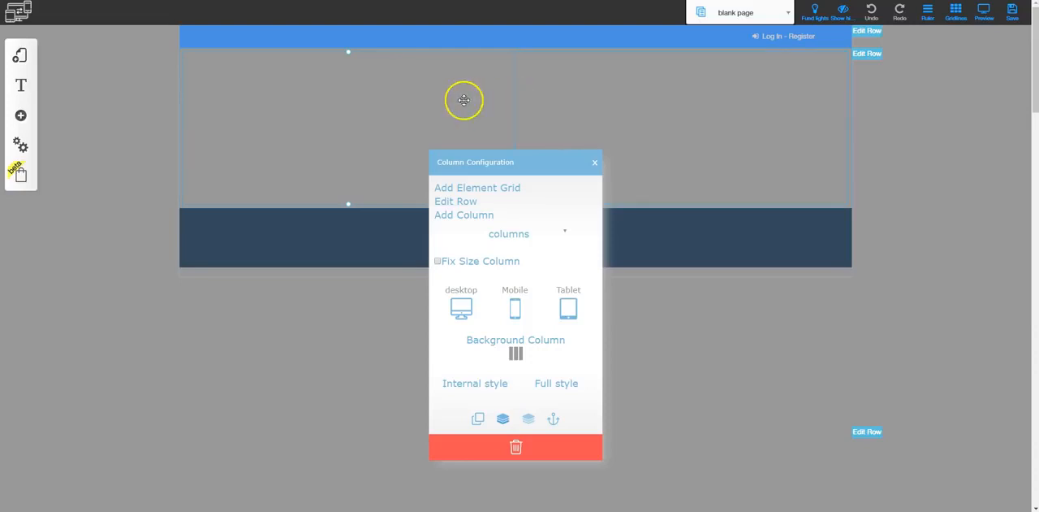
pyautogui.click(594, 162)
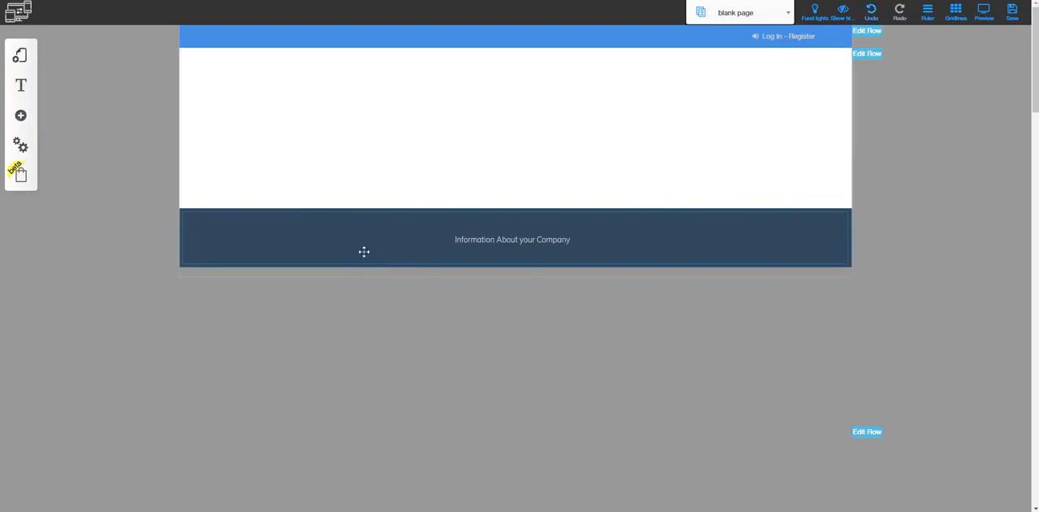
# - Add three columns to the blank page's empty row, dividing it into five equal columns
pyautogui.click(387, 137)
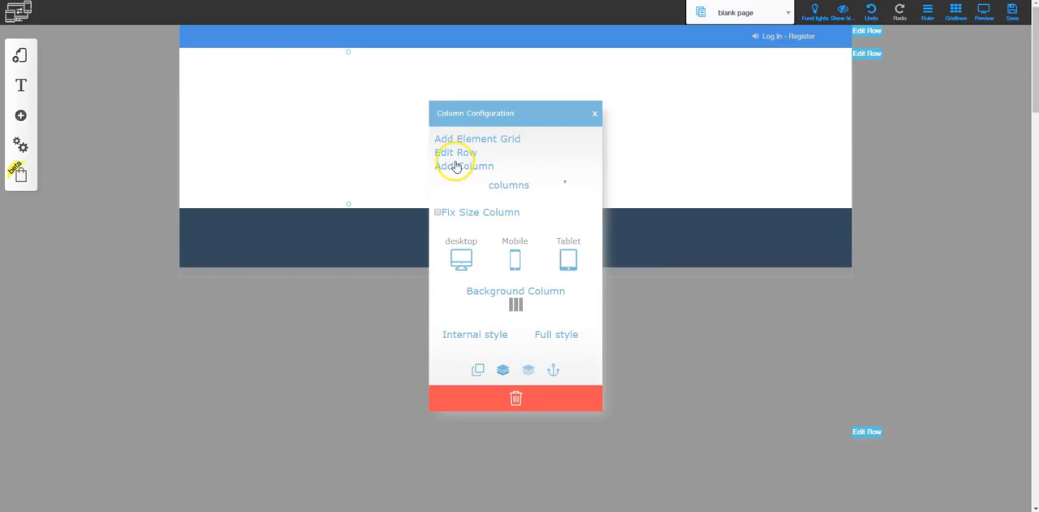
pyautogui.click(456, 162)
pyautogui.click(372, 127)
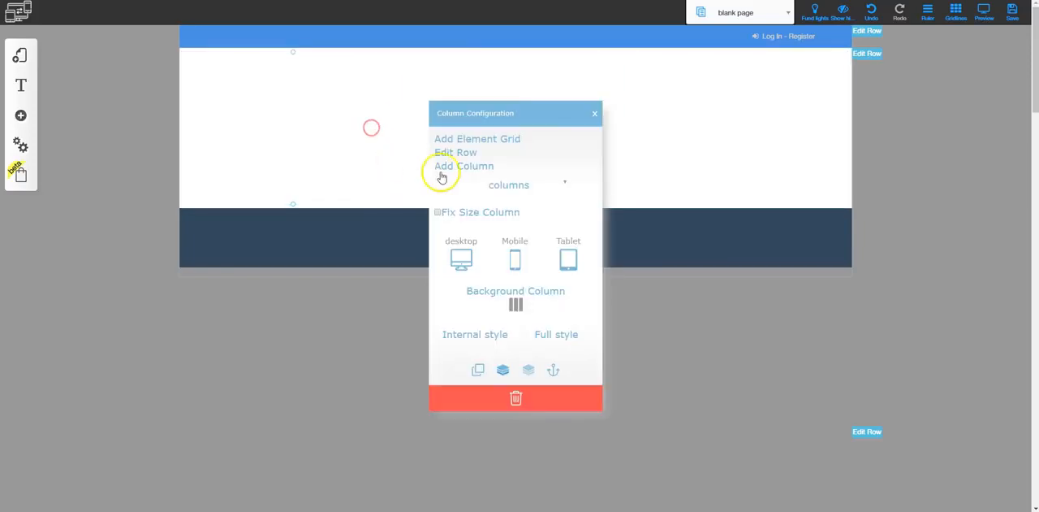
pyautogui.click(455, 165)
pyautogui.click(312, 124)
pyautogui.click(404, 155)
pyautogui.click(462, 164)
pyautogui.click(640, 149)
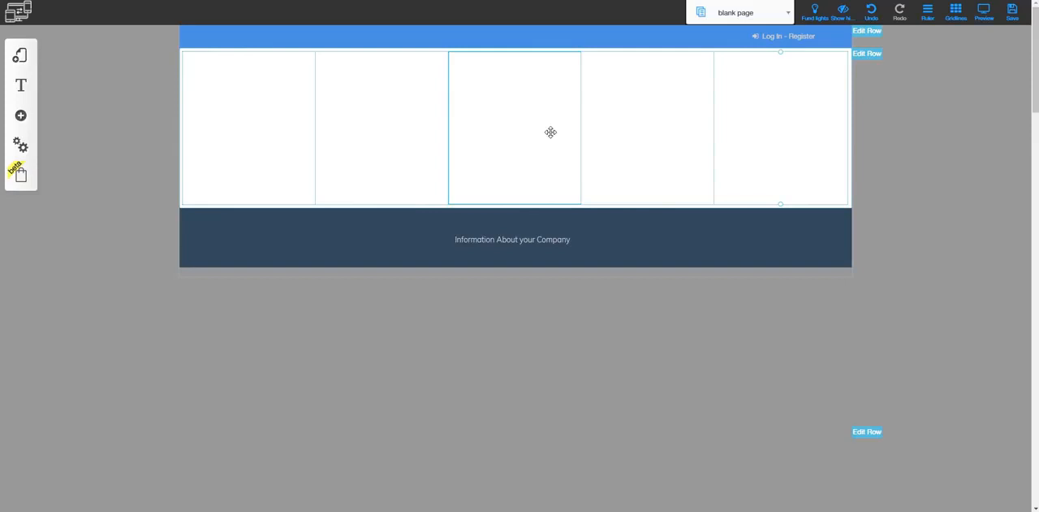
# - Add a sixth column to the blank page's row and set the second through sixth columns to a width of 2
pyautogui.click(488, 112)
pyautogui.click(485, 166)
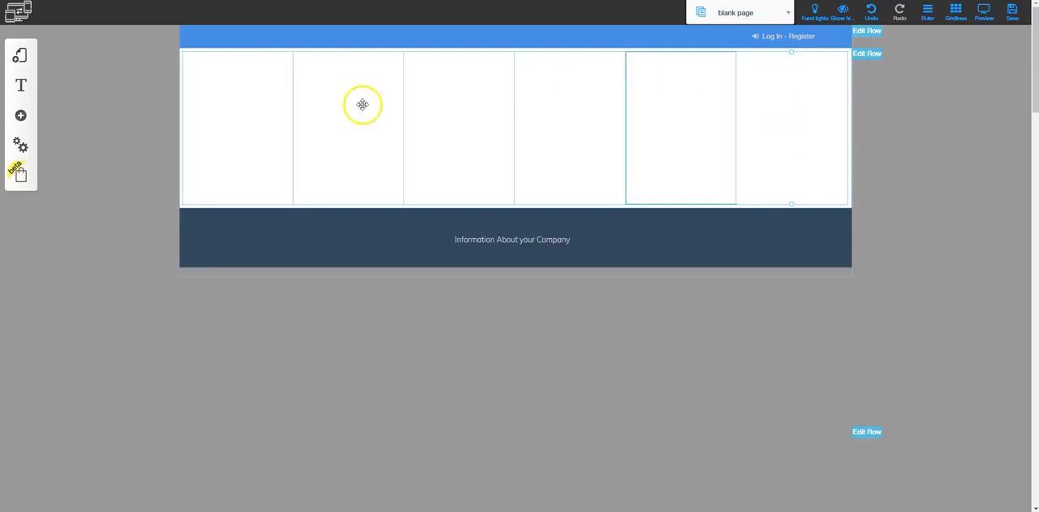
pyautogui.click(235, 97)
pyautogui.rightClick(376, 130)
pyautogui.click(546, 185)
pyautogui.click(543, 196)
pyautogui.rightClick(478, 86)
pyautogui.click(557, 185)
pyautogui.click(557, 196)
pyautogui.rightClick(599, 78)
pyautogui.click(555, 184)
pyautogui.click(552, 198)
pyautogui.rightClick(668, 98)
pyautogui.click(543, 186)
pyautogui.click(545, 198)
pyautogui.rightClick(741, 98)
pyautogui.click(546, 186)
pyautogui.click(543, 197)
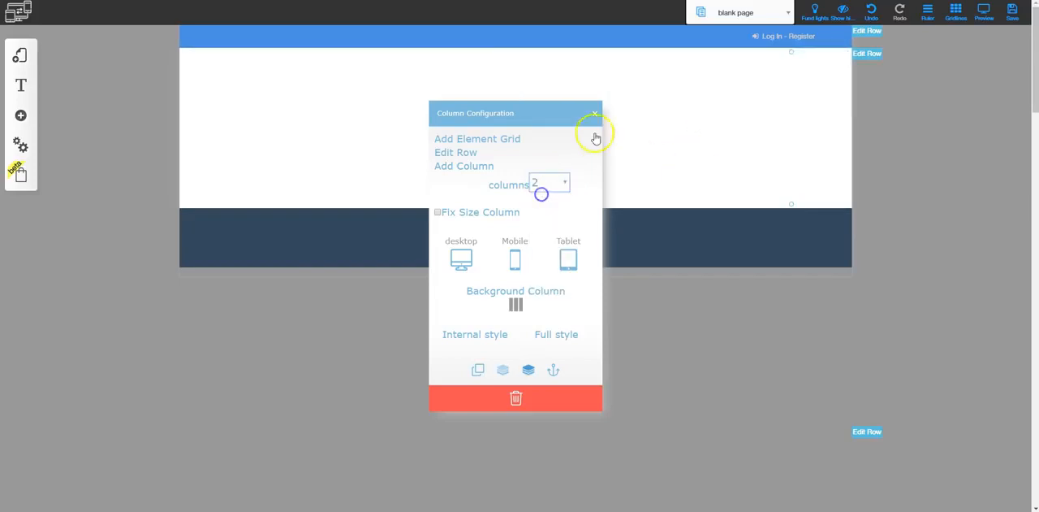
pyautogui.click(595, 113)
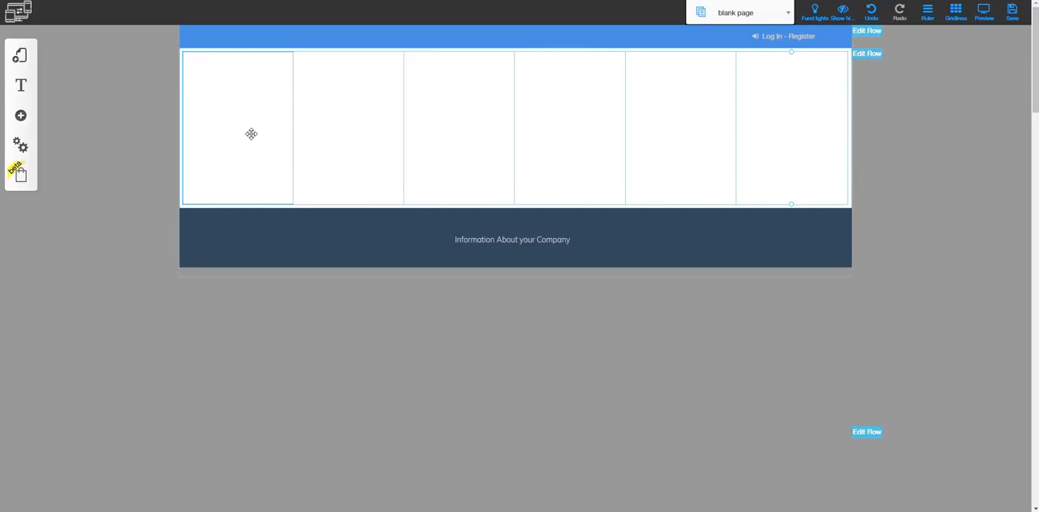
# - Set the width of the row's sixth column to 3
pyautogui.click(789, 105)
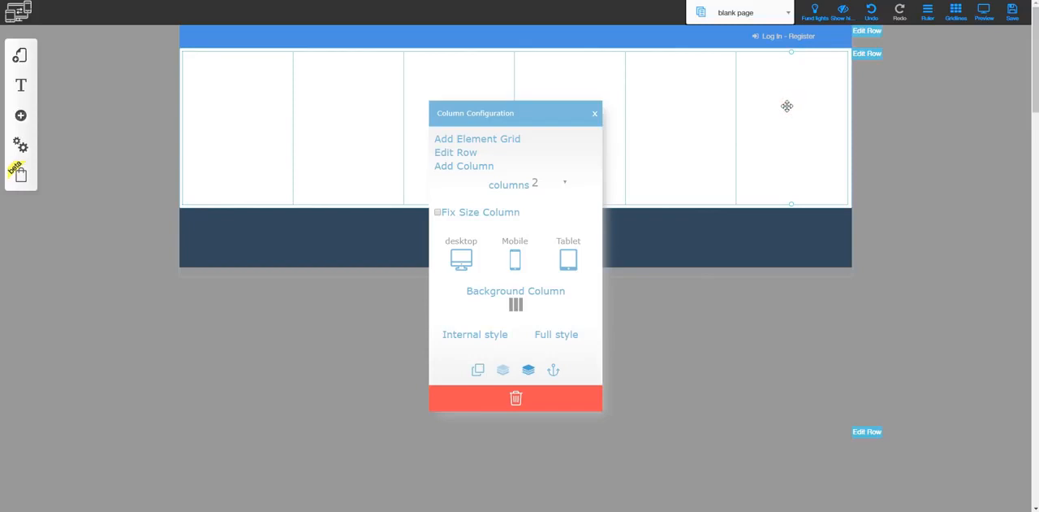
pyautogui.click(564, 184)
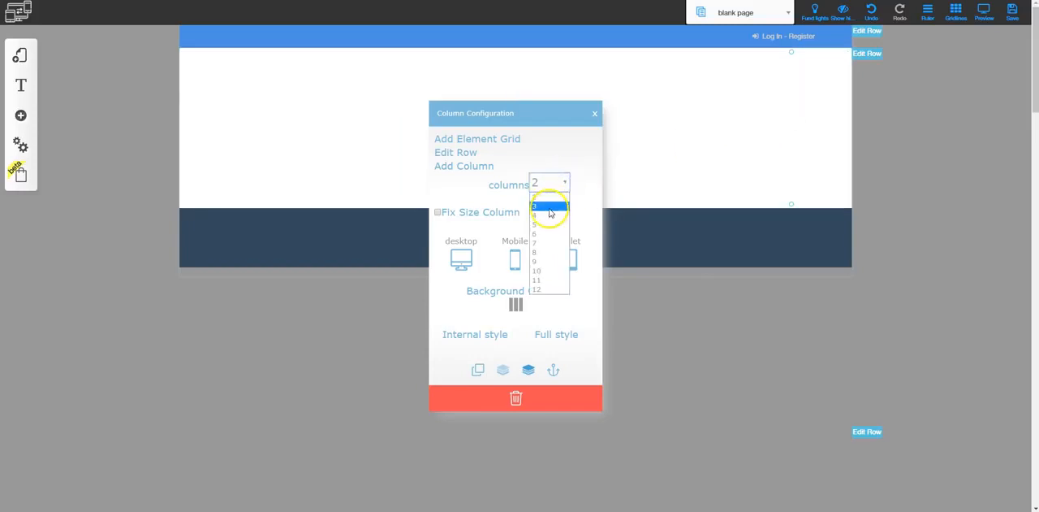
pyautogui.click(549, 210)
pyautogui.click(594, 113)
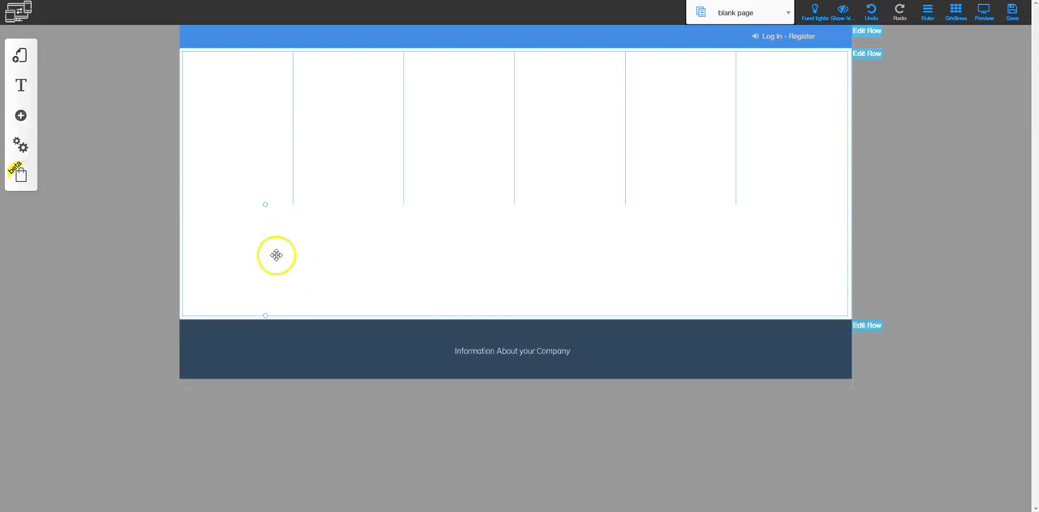
# - Set the wrapped sixth column to a width of 12 so it spans the full row
pyautogui.click(261, 253)
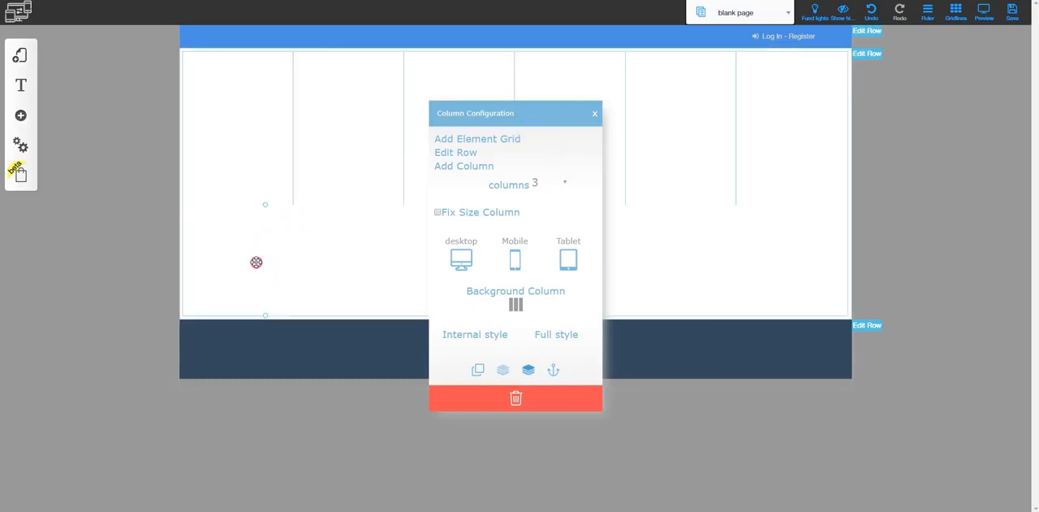
pyautogui.click(566, 186)
pyautogui.click(548, 289)
pyautogui.click(677, 267)
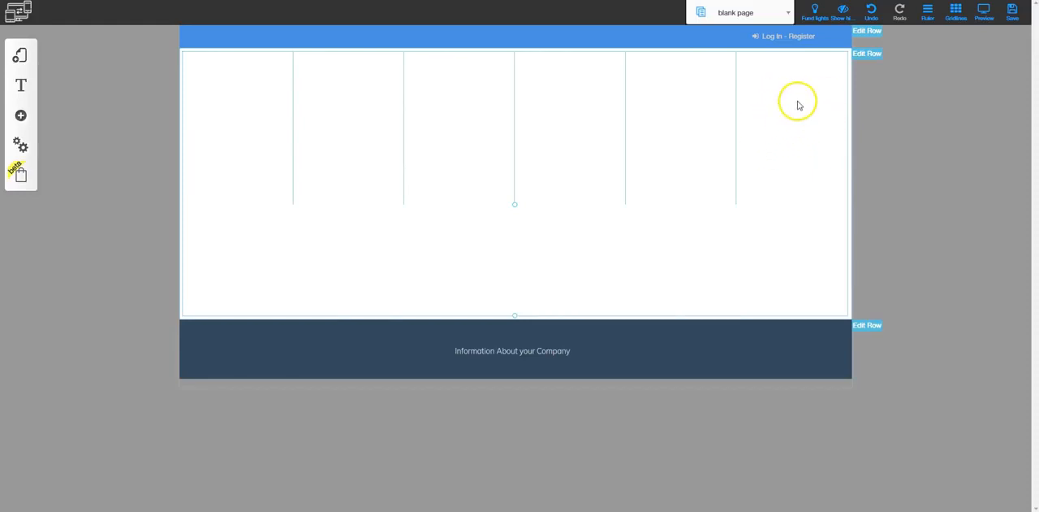
# - Set the width of the row's fifth column to 4
pyautogui.click(685, 102)
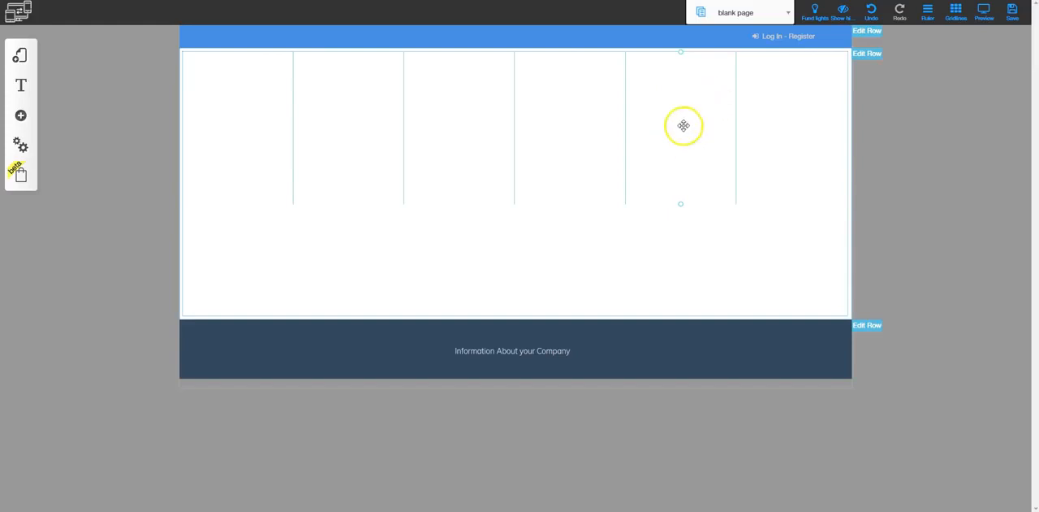
pyautogui.click(678, 120)
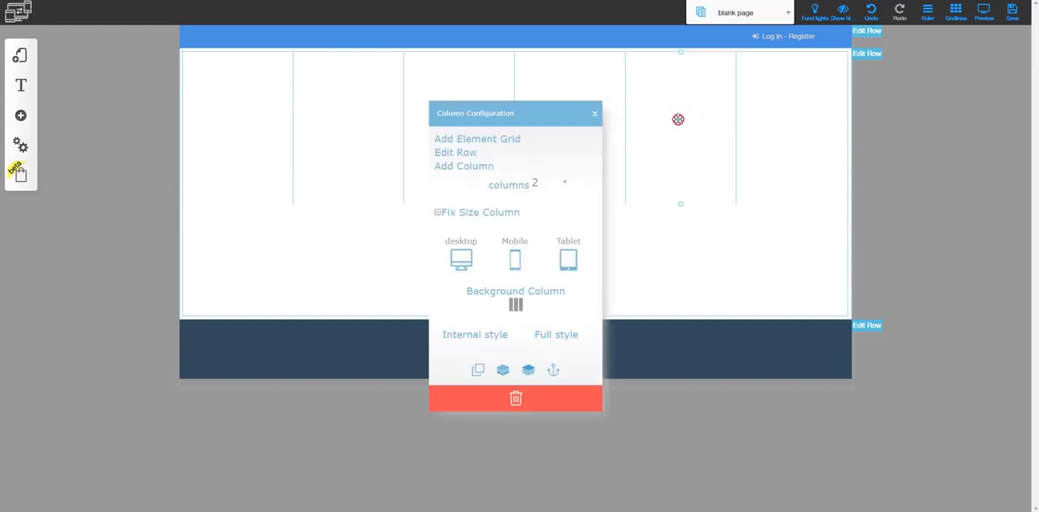
pyautogui.click(558, 182)
pyautogui.click(547, 215)
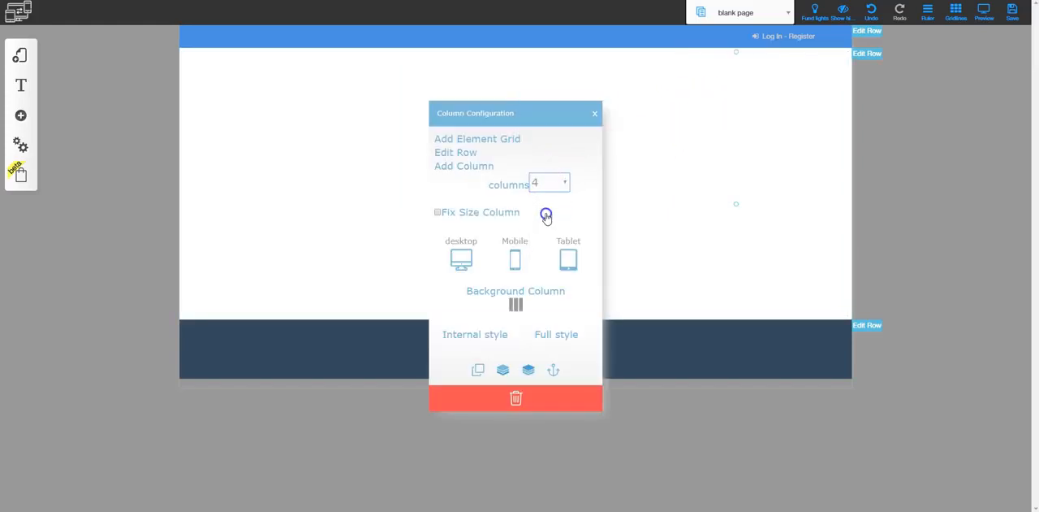
pyautogui.click(754, 140)
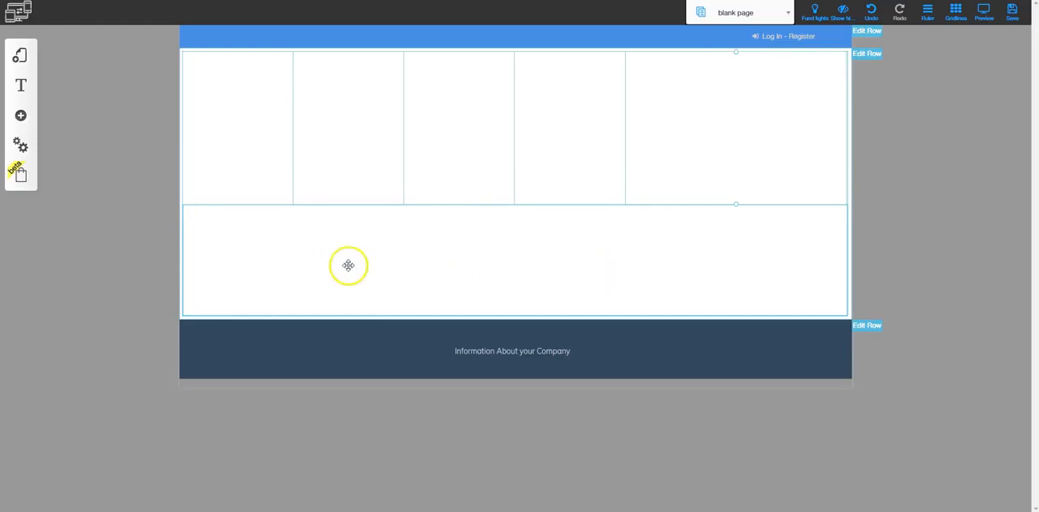
pyautogui.click(646, 263)
pyautogui.moveTo(646, 263); pyautogui.dragTo(574, 267)
pyautogui.moveTo(574, 267); pyautogui.dragTo(257, 102)
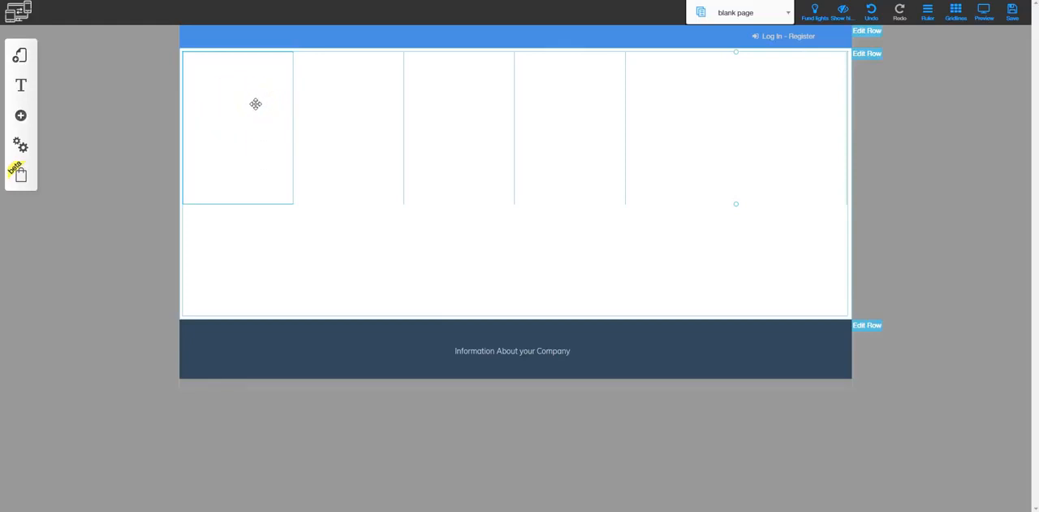
# - Hide the row's first column on Mobile and Tablet, leaving it enabled for desktop
pyautogui.doubleClick(251, 104)
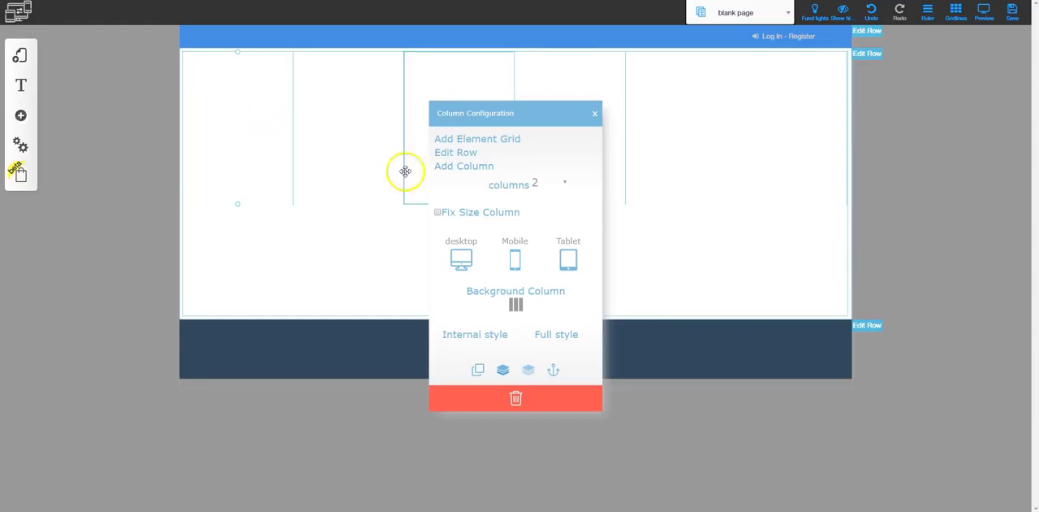
pyautogui.click(515, 258)
pyautogui.click(557, 260)
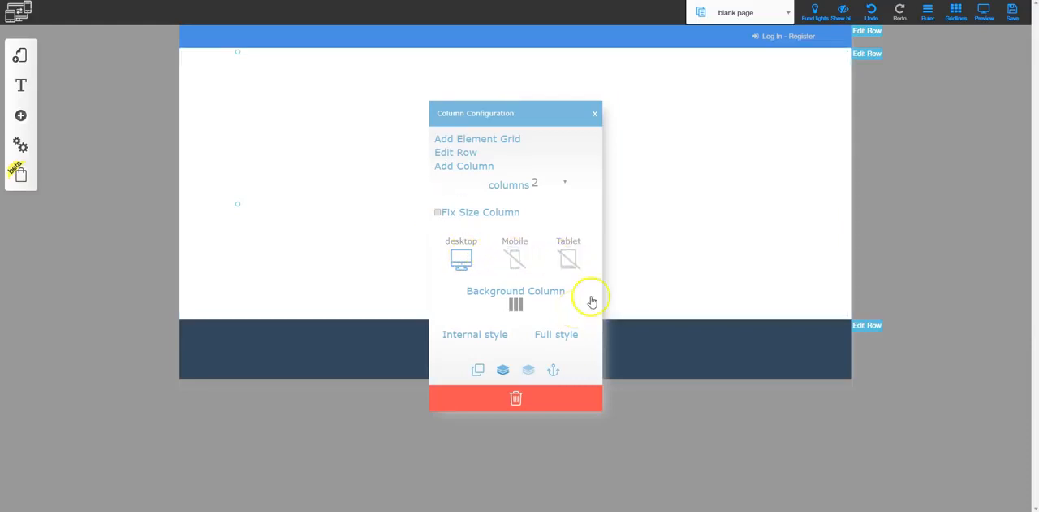
pyautogui.click(673, 207)
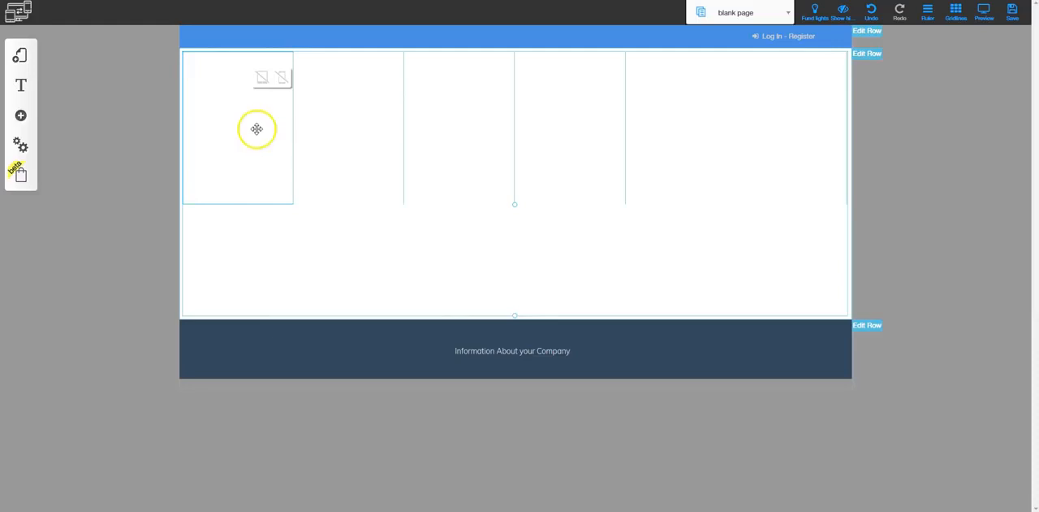
# - Add the first ready-made About Us row to the blank page
pyautogui.click(33, 122)
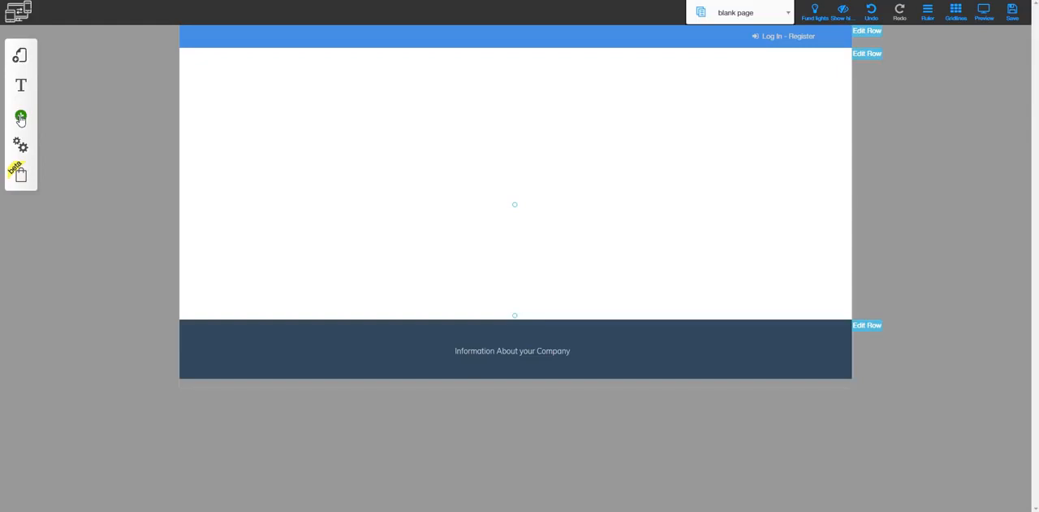
pyautogui.click(21, 117)
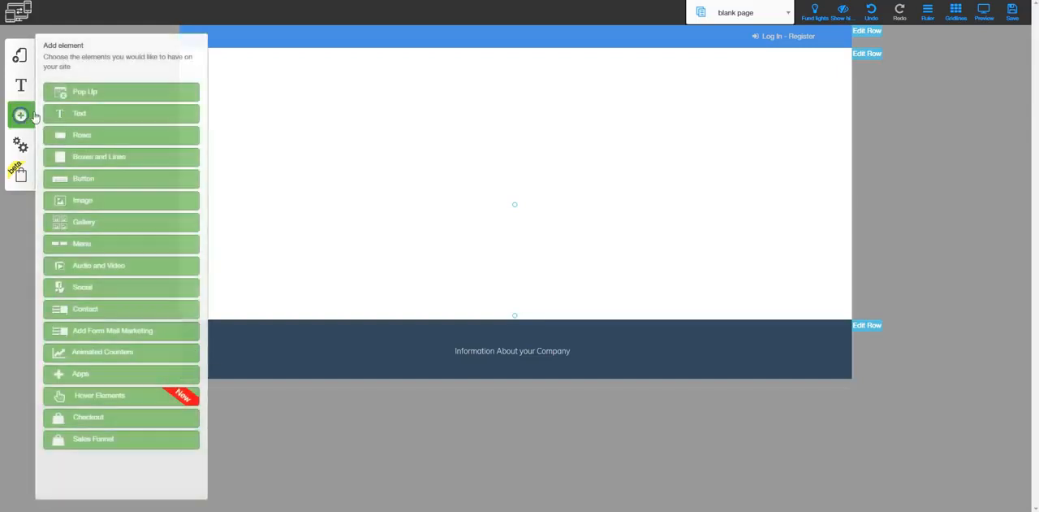
pyautogui.click(88, 137)
pyautogui.scroll(-5, 89, 333)
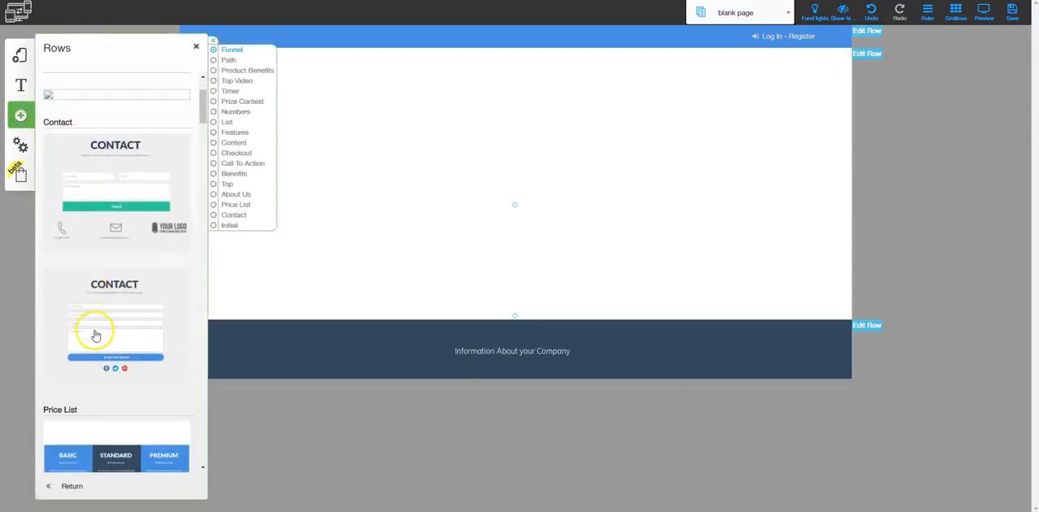
pyautogui.scroll(-4, 96, 345)
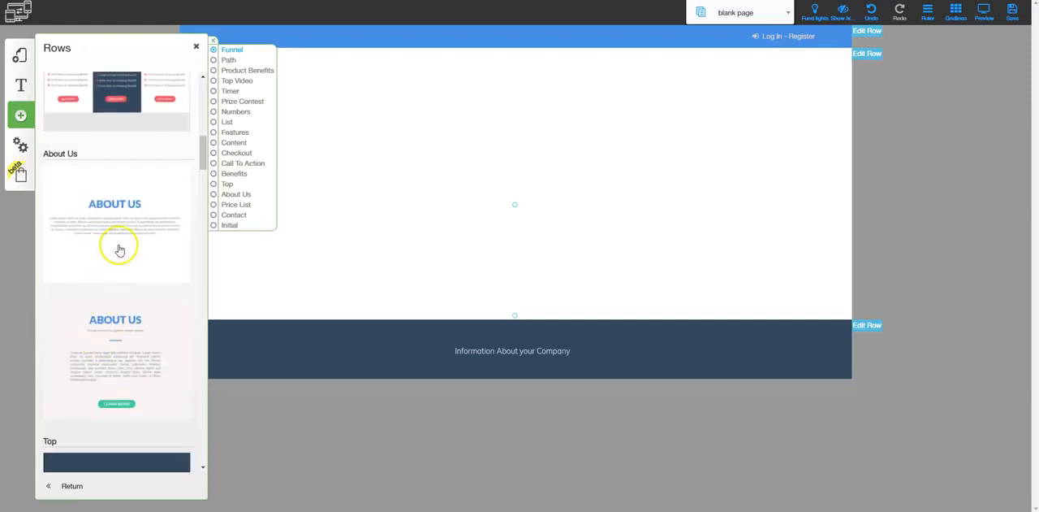
pyautogui.click(114, 204)
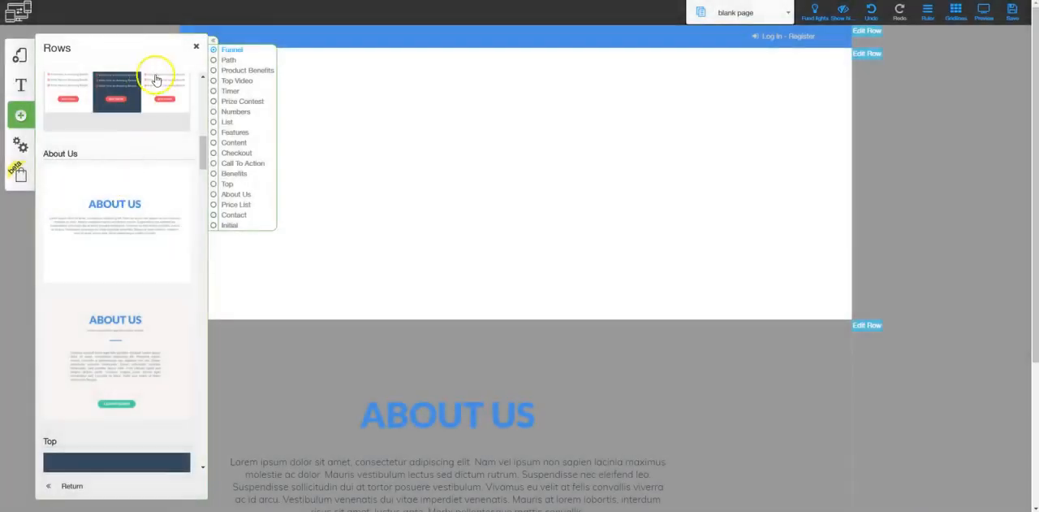
pyautogui.click(195, 47)
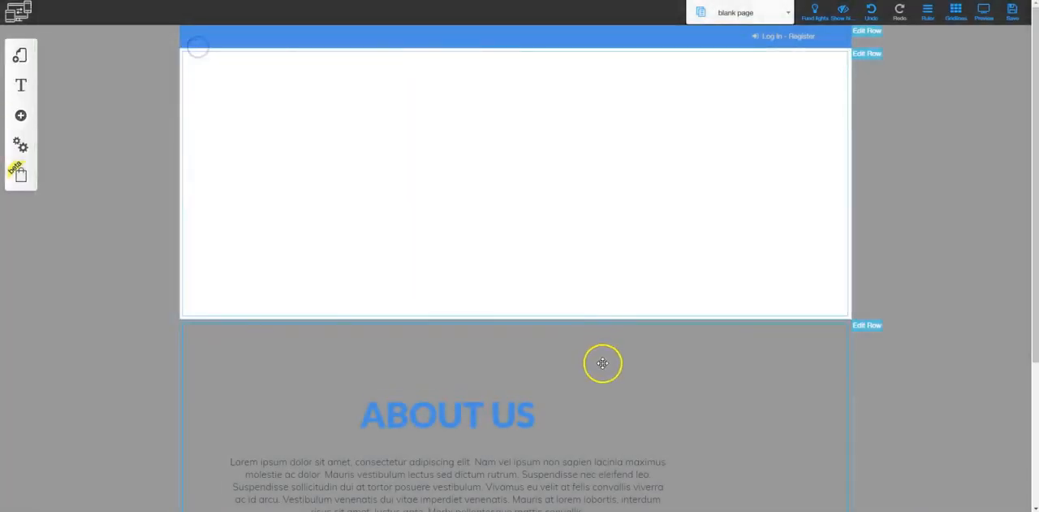
# - Move the ABOUT US heading and its paragraph sideways to roughly the centre of their row
pyautogui.scroll(-2, 473, 287)
pyautogui.moveTo(480, 242); pyautogui.dragTo(541, 232)
pyautogui.moveTo(480, 317); pyautogui.dragTo(565, 316)
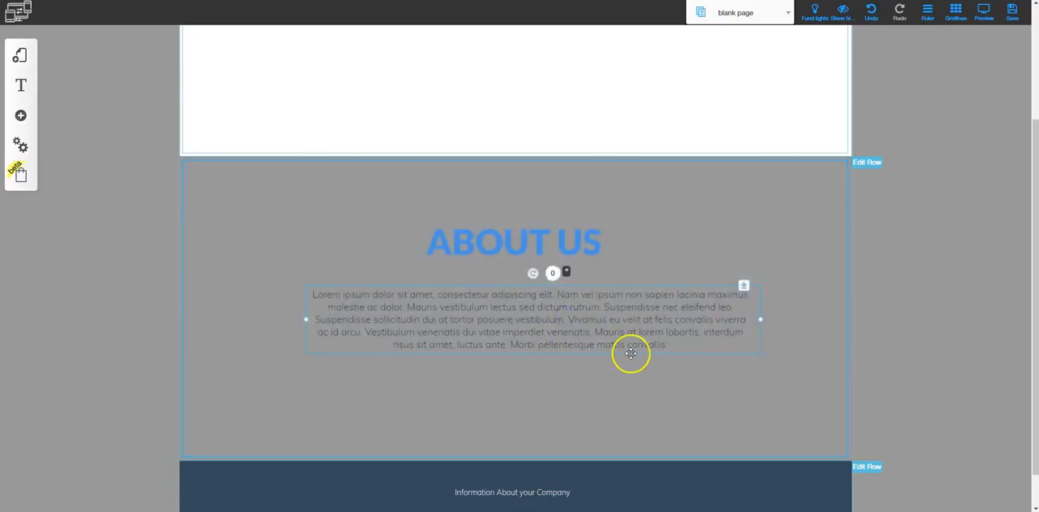
# - Move the About Us row above the multi-column row
pyautogui.click(869, 163)
pyautogui.click(868, 163)
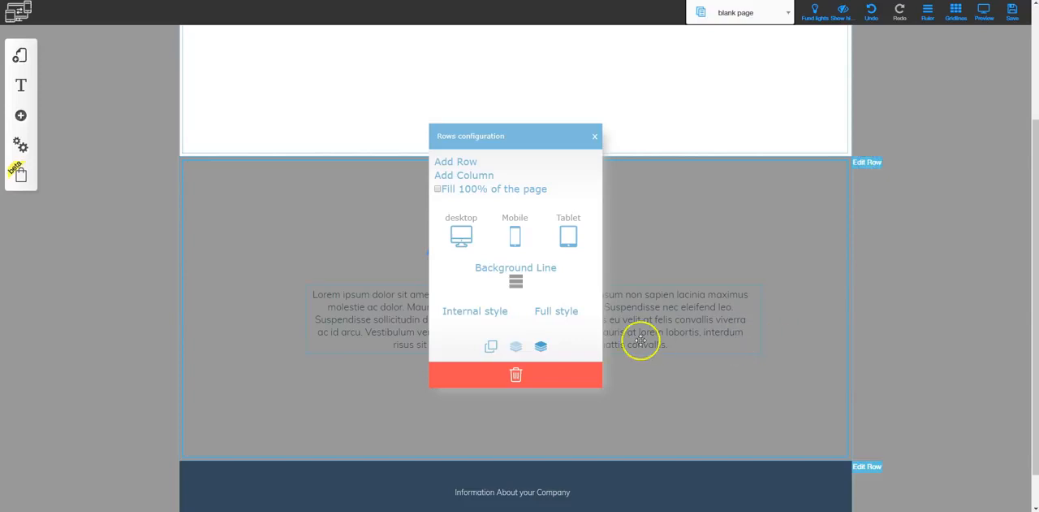
pyautogui.click(540, 345)
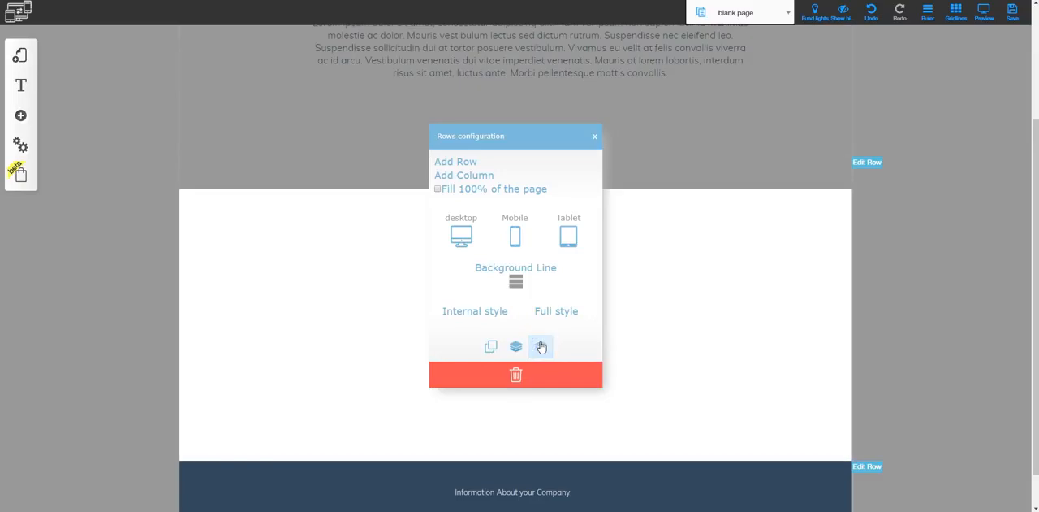
pyautogui.click(596, 136)
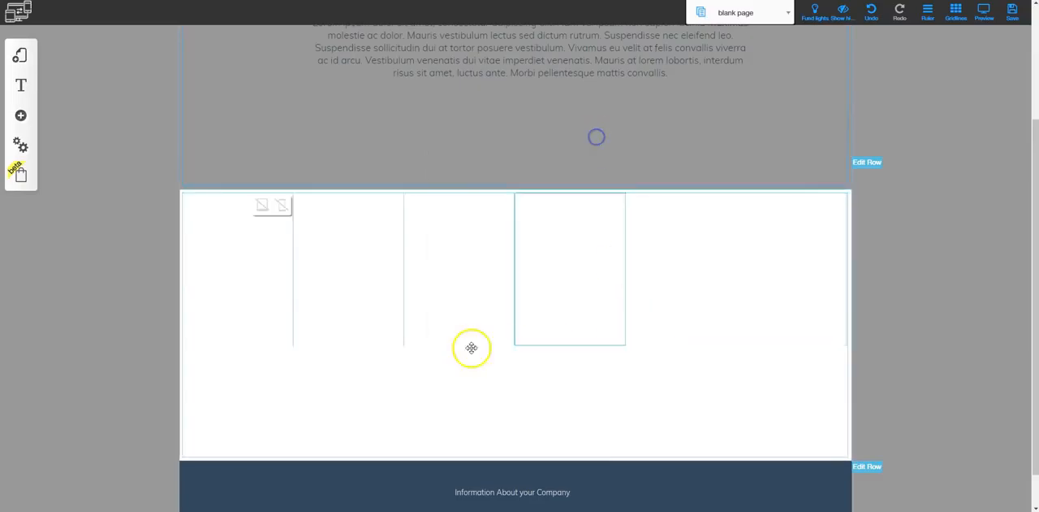
pyautogui.scroll(2, 661, 312)
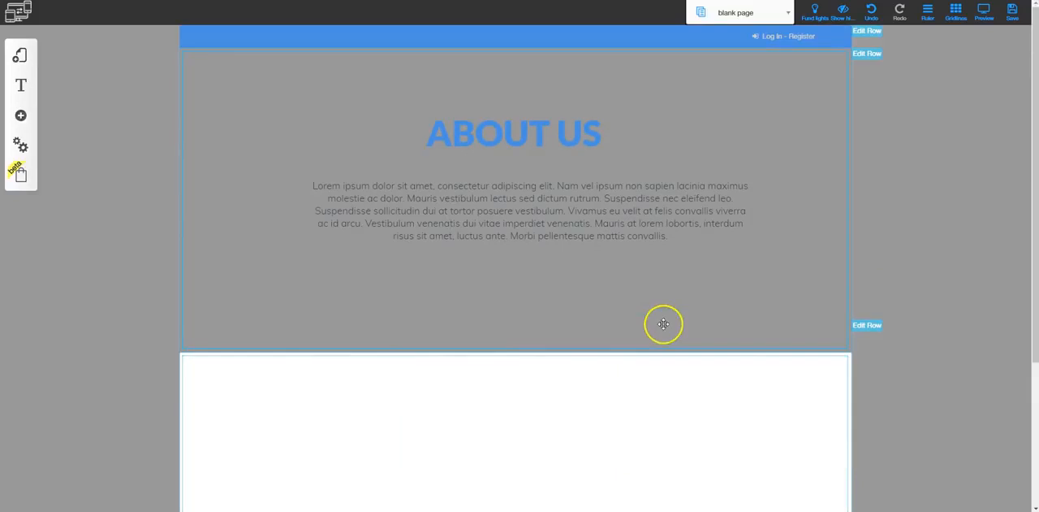
# - Move the About Us row back below the multi-column row
pyautogui.click(867, 53)
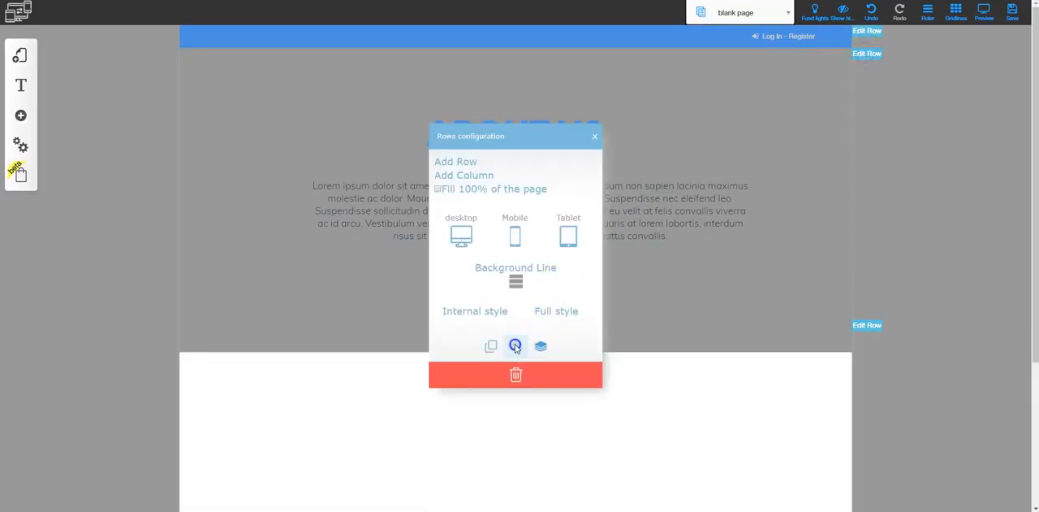
pyautogui.click(867, 52)
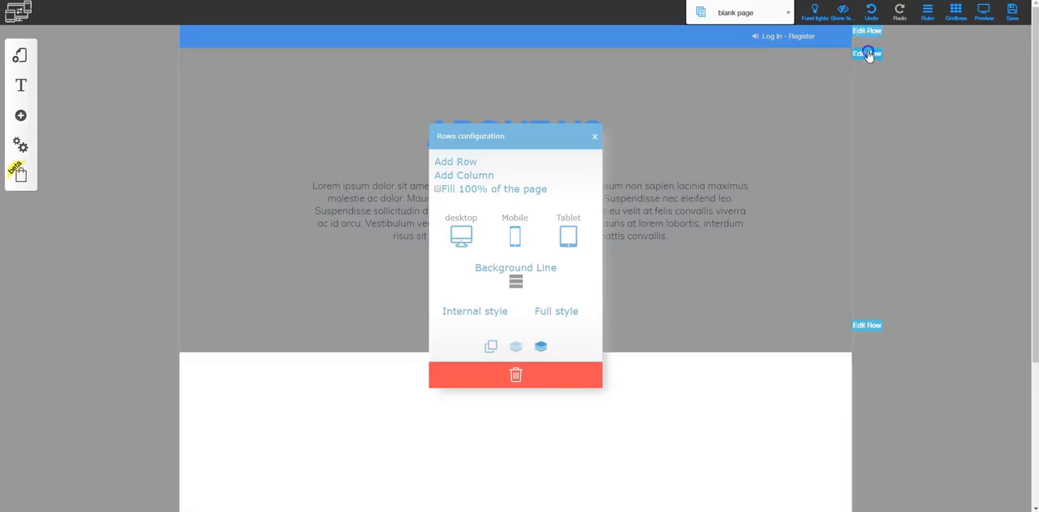
pyautogui.click(594, 136)
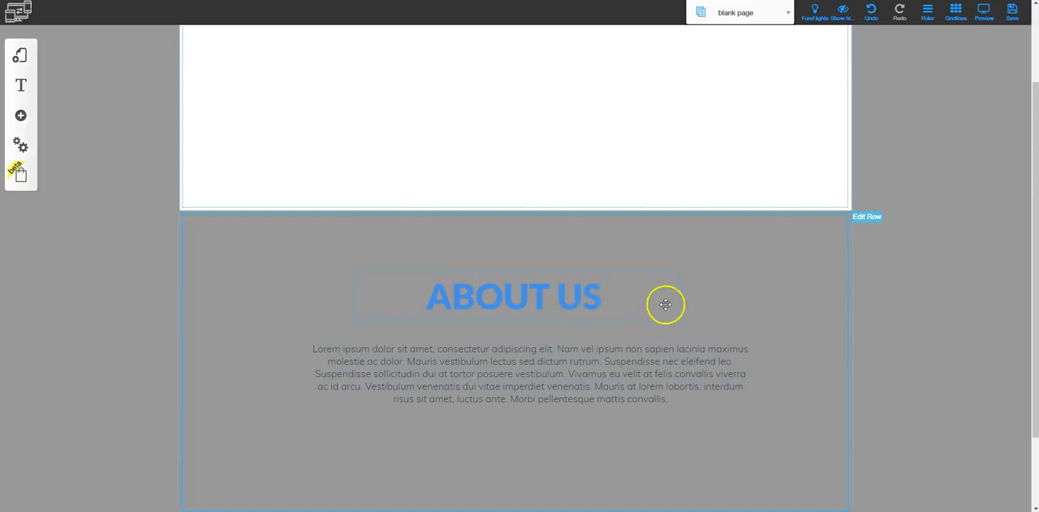
pyautogui.scroll(2, 675, 325)
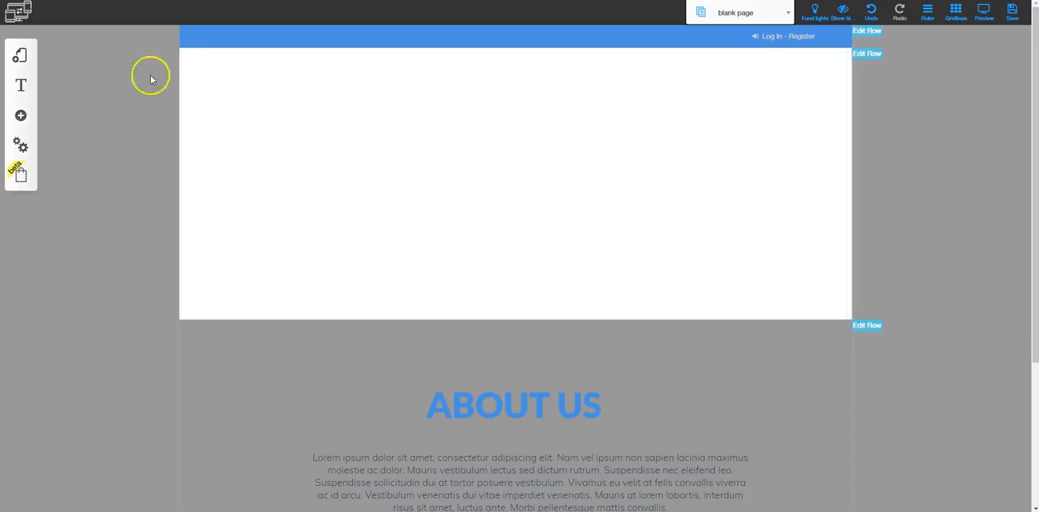
# - Return to the Home page and shift the "New Workshop:" text slightly up and to the right
pyautogui.click(18, 58)
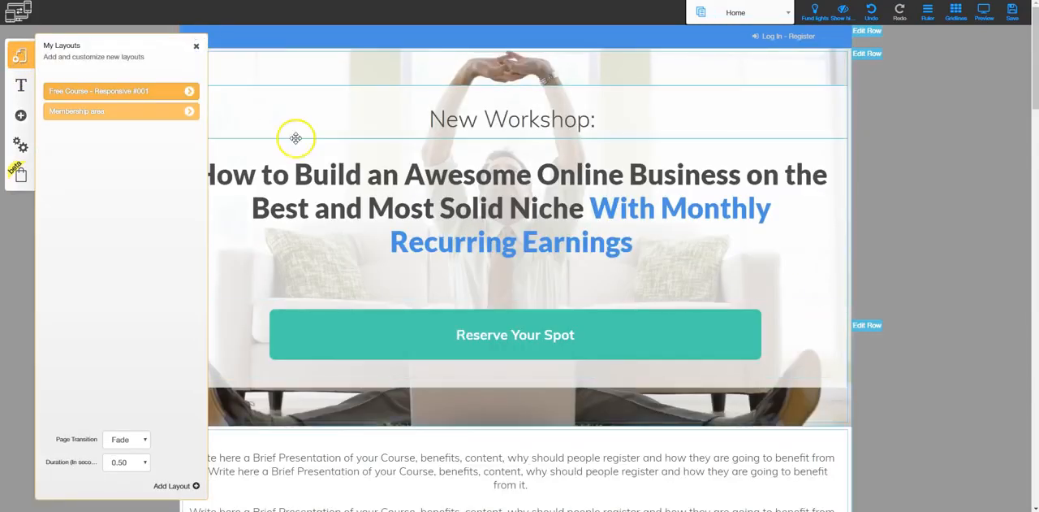
pyautogui.click(196, 46)
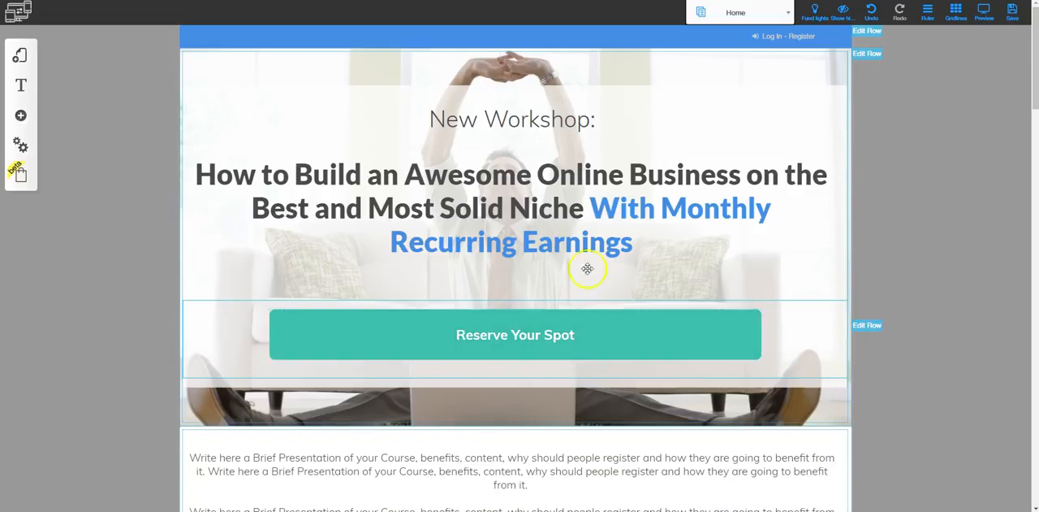
pyautogui.click(555, 118)
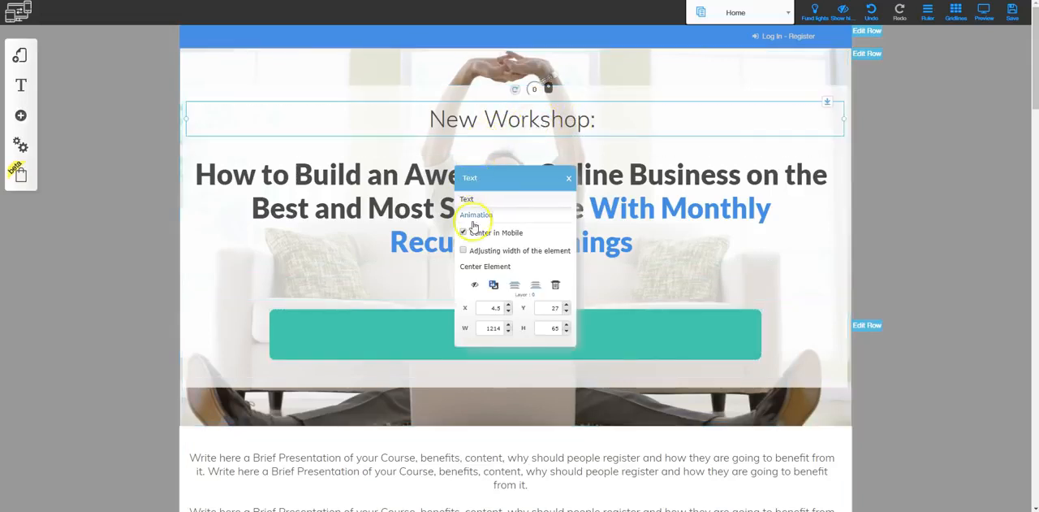
pyautogui.moveTo(512, 119); pyautogui.dragTo(540, 108)
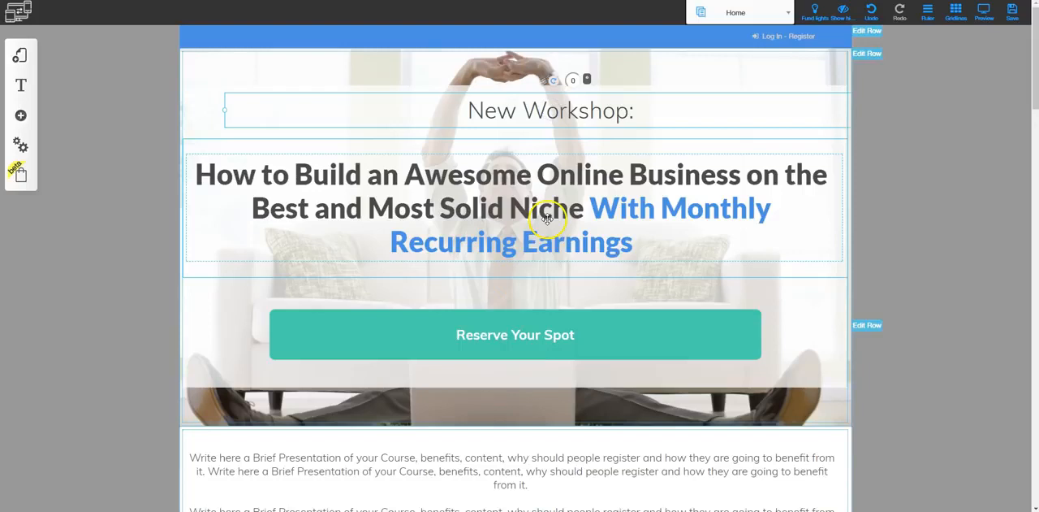
# - Select the main headline and shift it slightly to the right within its column
pyautogui.scroll(-1, 549, 134)
pyautogui.click(542, 154)
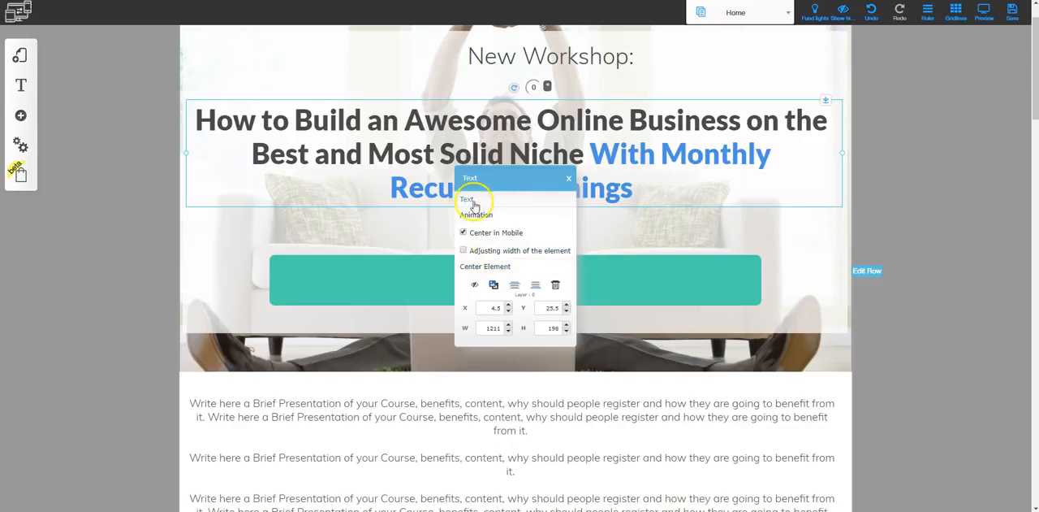
pyautogui.moveTo(548, 143)
pyautogui.mouseDown()
pyautogui.moveTo(601, 140)
pyautogui.moveTo(556, 164)
pyautogui.moveTo(578, 130)
pyautogui.moveTo(609, 146)
pyautogui.moveTo(574, 129)
pyautogui.moveTo(552, 143)
pyautogui.mouseUp()
# - Shift the first "Reserve Your Spot" button slightly to the right and close its settings
pyautogui.click(527, 222)
pyautogui.moveTo(525, 230)
pyautogui.mouseDown()
pyautogui.moveTo(574, 228)
pyautogui.moveTo(523, 227)
pyautogui.moveTo(572, 227)
pyautogui.moveTo(538, 230)
pyautogui.mouseUp()
pyautogui.click(539, 232)
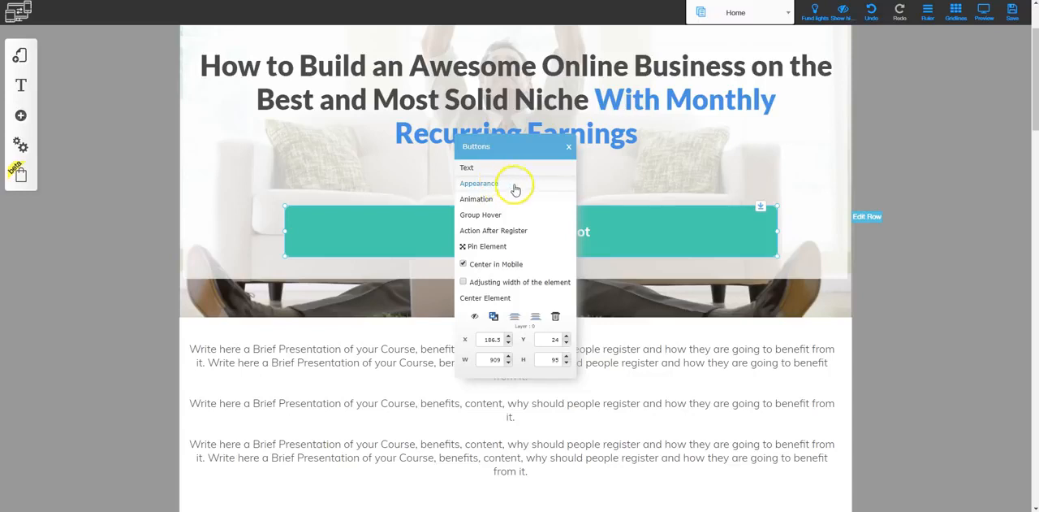
pyautogui.click(569, 146)
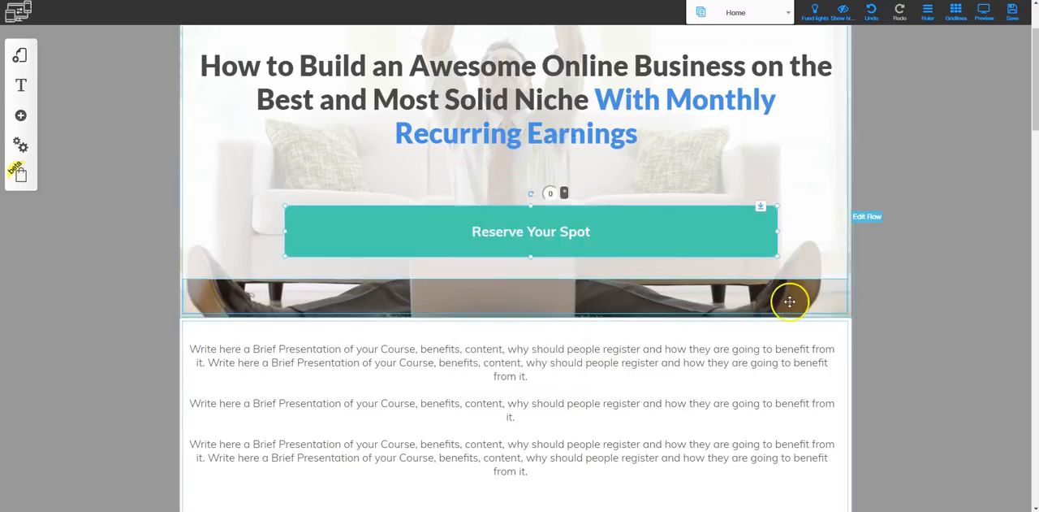
# - Open the hero row's configuration, restore its mobile visibility, and switch its tablet visibility off and back on
pyautogui.scroll(3, 780, 304)
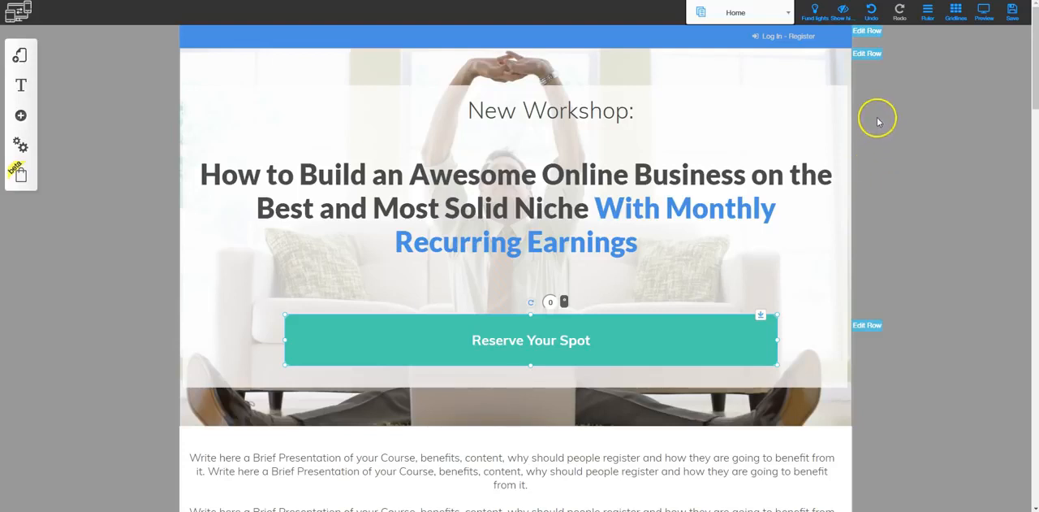
pyautogui.click(868, 54)
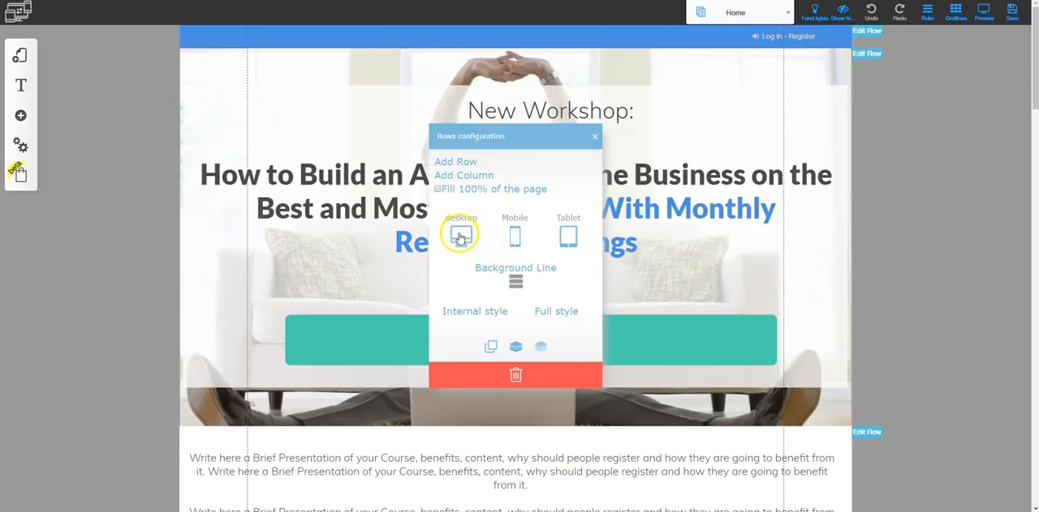
pyautogui.click(515, 234)
pyautogui.click(569, 232)
pyautogui.click(569, 232)
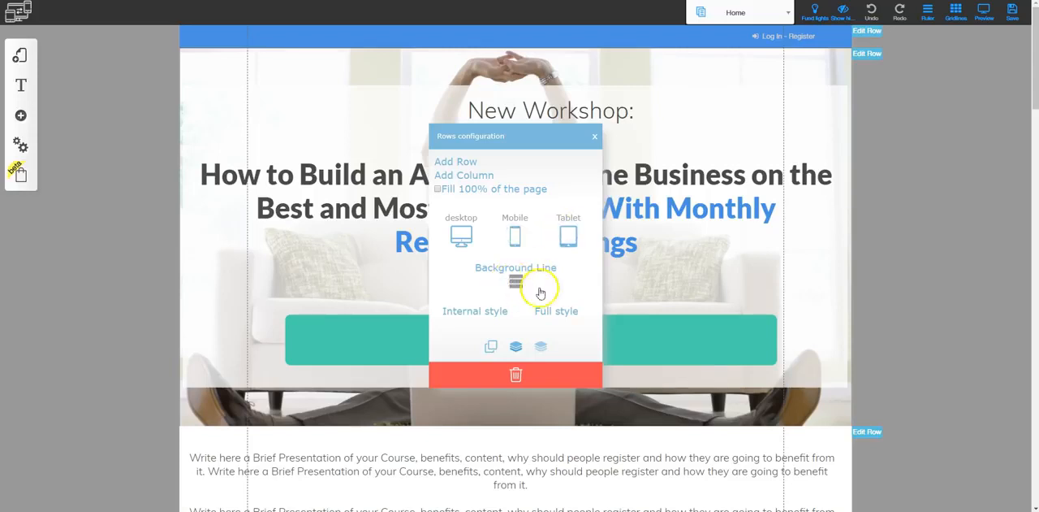
# - Review the hero row's Full background settings, including the Video and Image options, and close them without changes
pyautogui.click(512, 282)
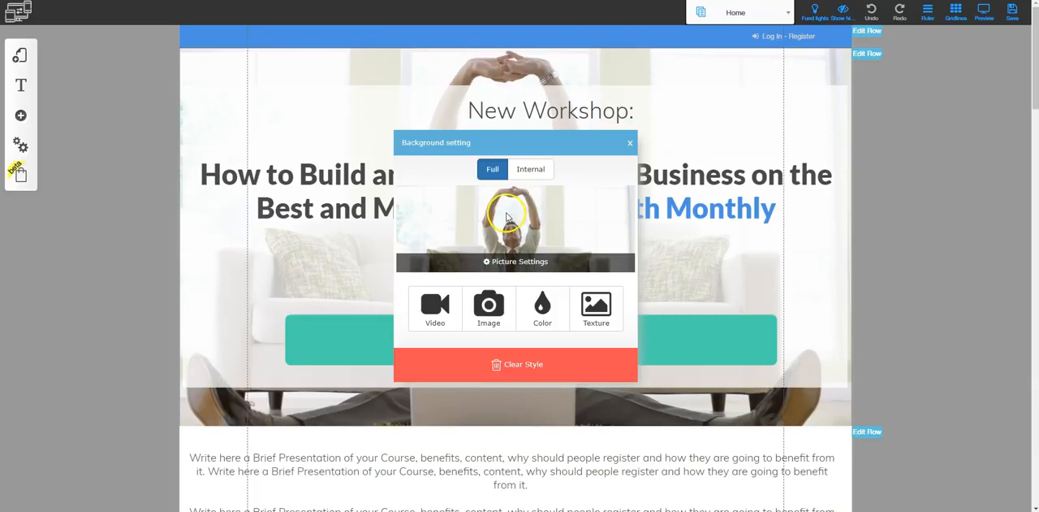
pyautogui.click(494, 181)
pyautogui.click(492, 169)
pyautogui.click(429, 307)
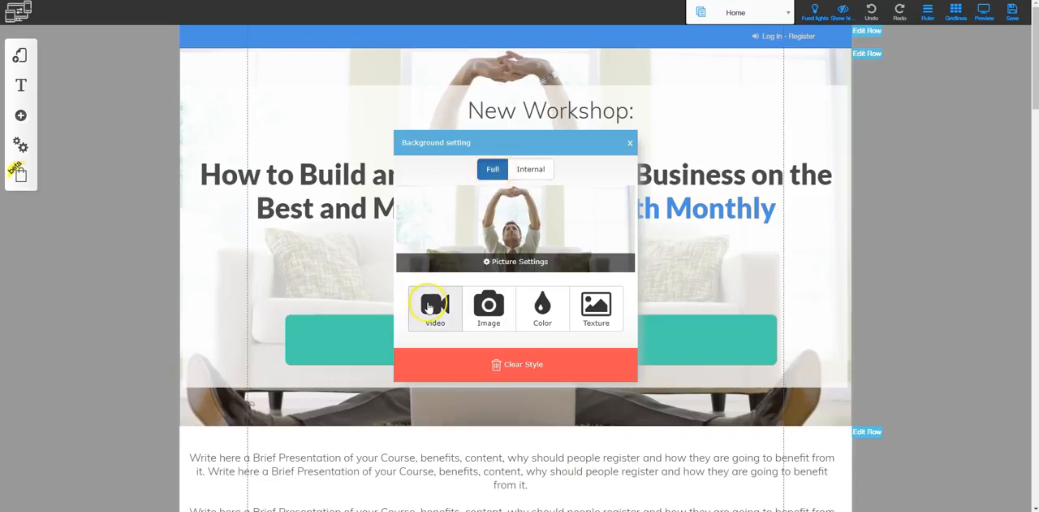
pyautogui.click(489, 315)
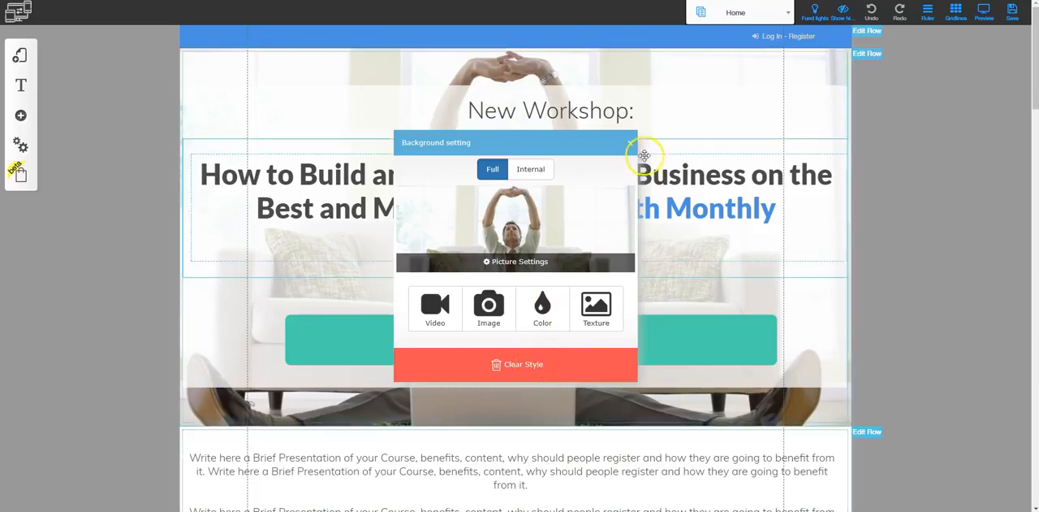
pyautogui.click(629, 144)
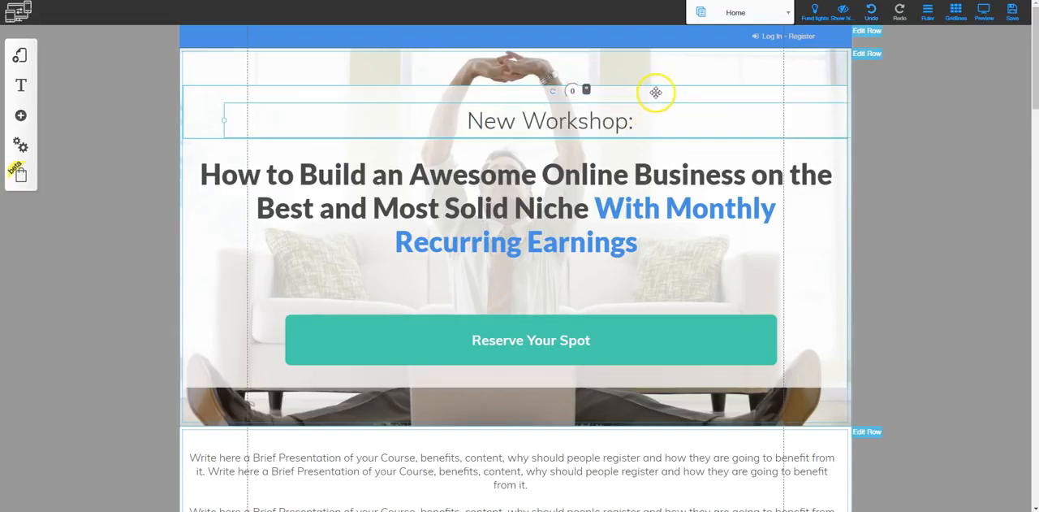
# - Open the configuration of the column containing "New Workshop:" and review its layer and anchor options
pyautogui.click(655, 89)
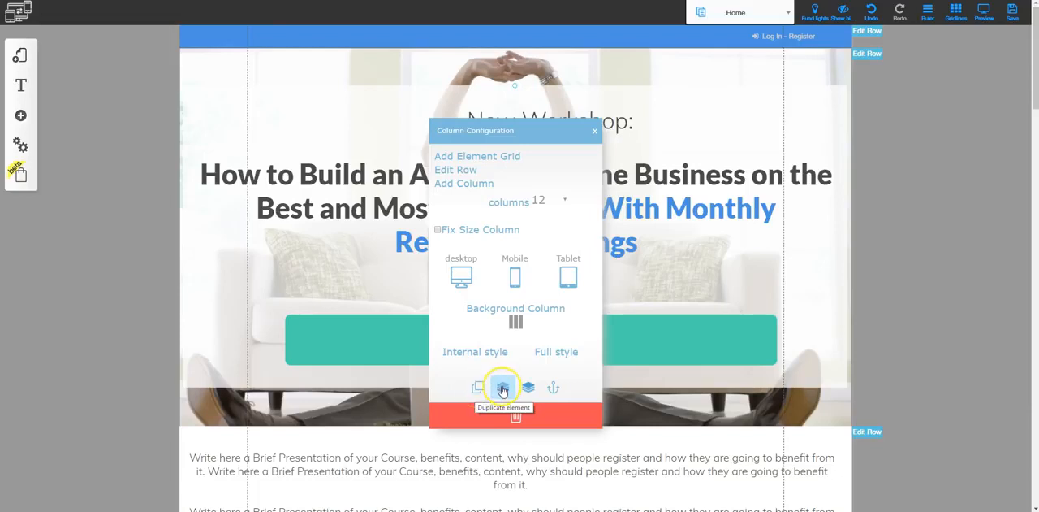
pyautogui.click(555, 388)
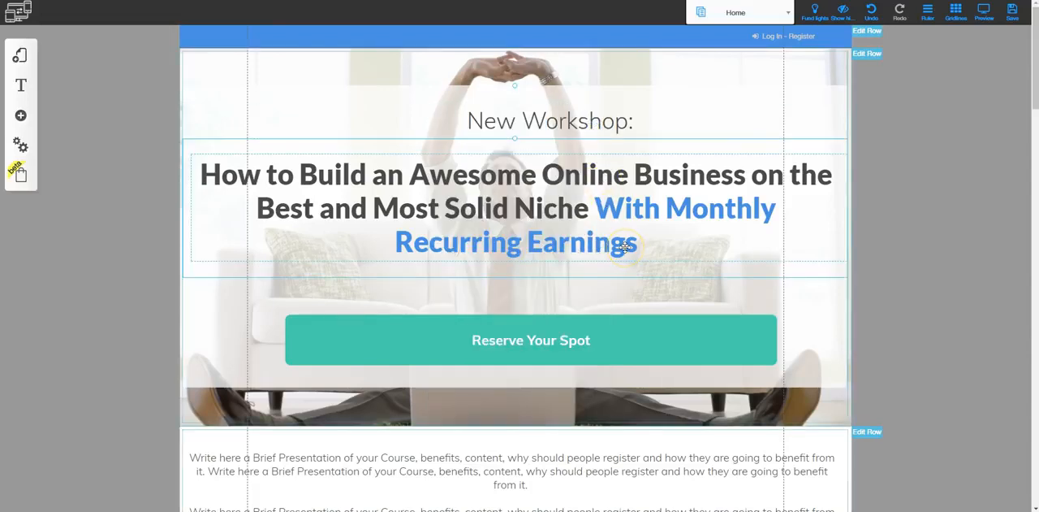
pyautogui.click(25, 54)
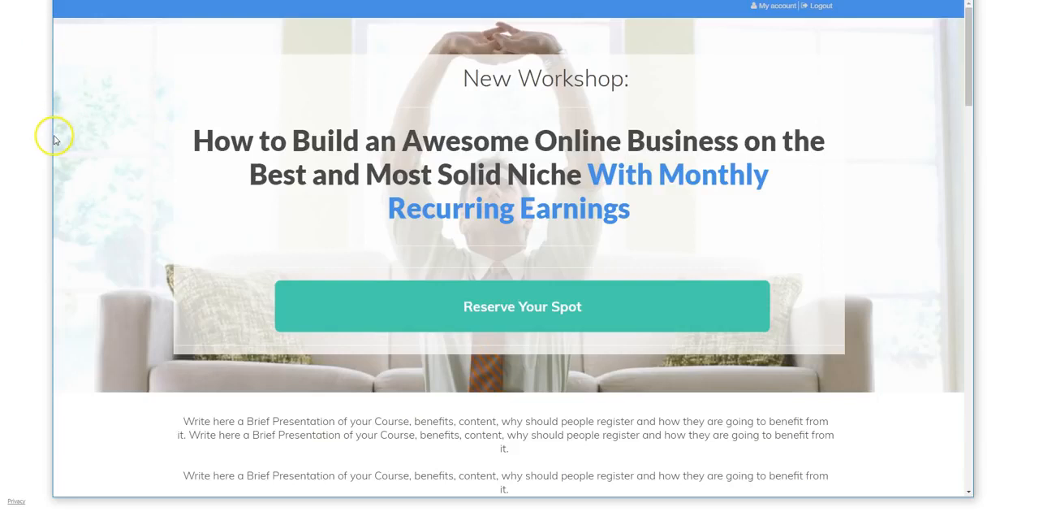
# - Narrow the page preview to roughly two-thirds of its width and examine the hero, pricing and lesson sections
pyautogui.moveTo(50, 139); pyautogui.dragTo(324, 187)
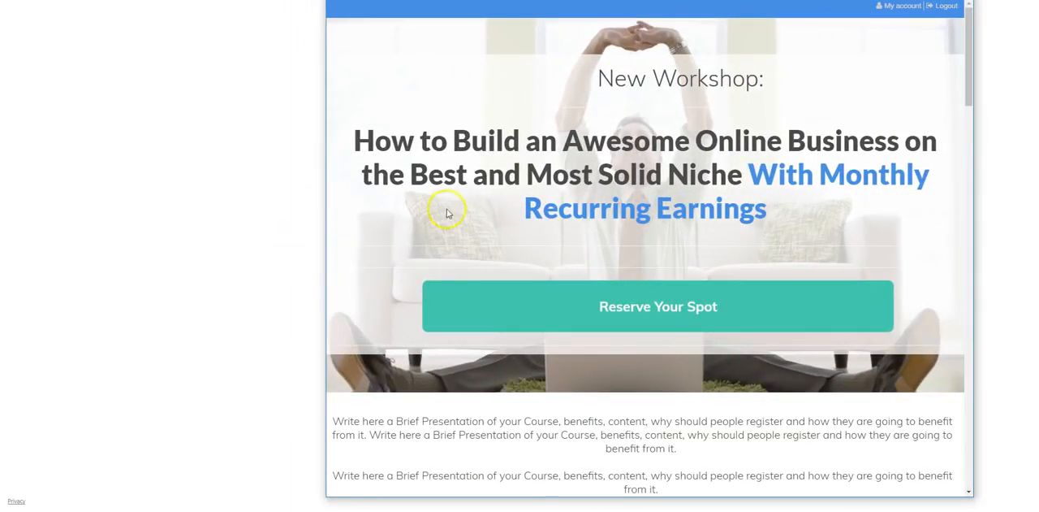
pyautogui.scroll(-5, 553, 292)
pyautogui.scroll(-6, 566, 334)
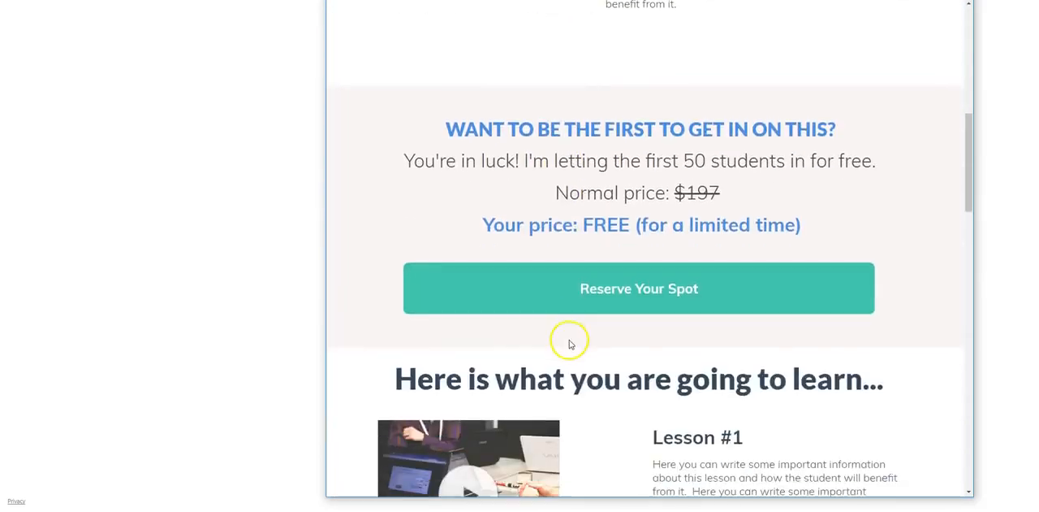
pyautogui.scroll(3, 582, 213)
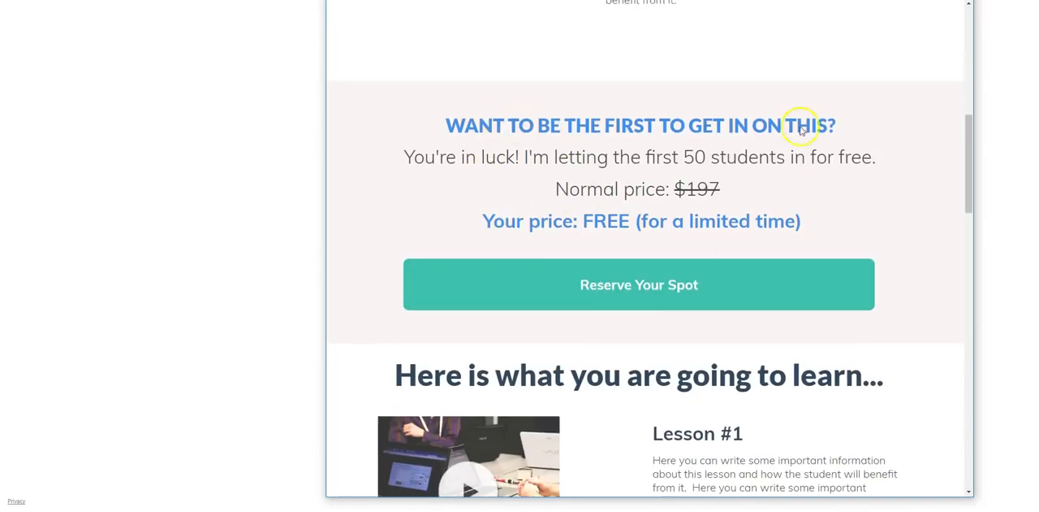
pyautogui.scroll(-3, 599, 364)
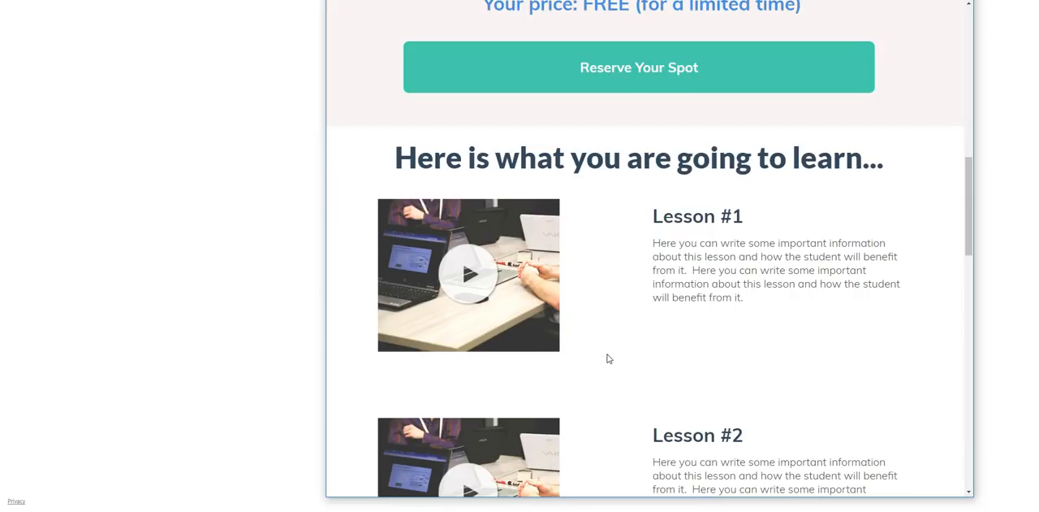
pyautogui.scroll(5, 563, 197)
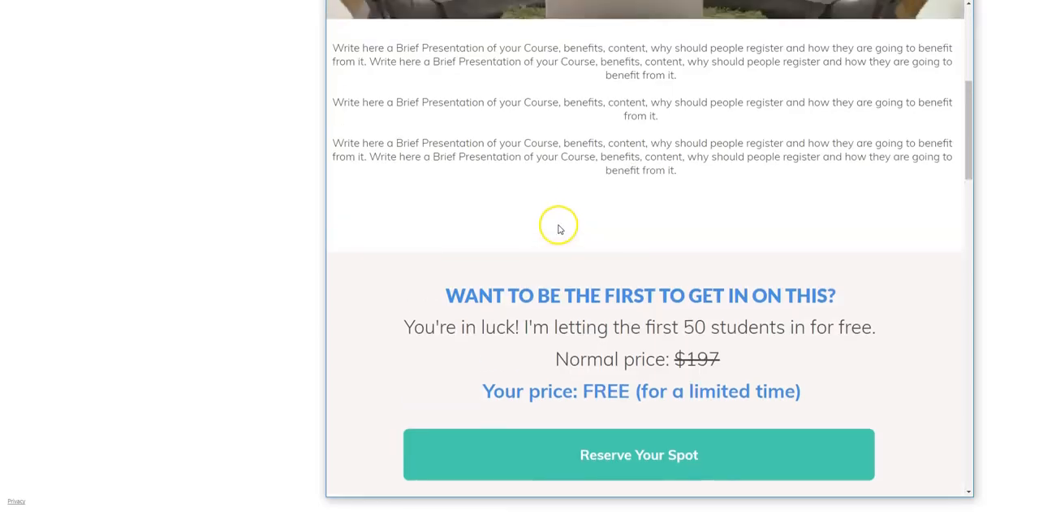
pyautogui.scroll(5, 559, 229)
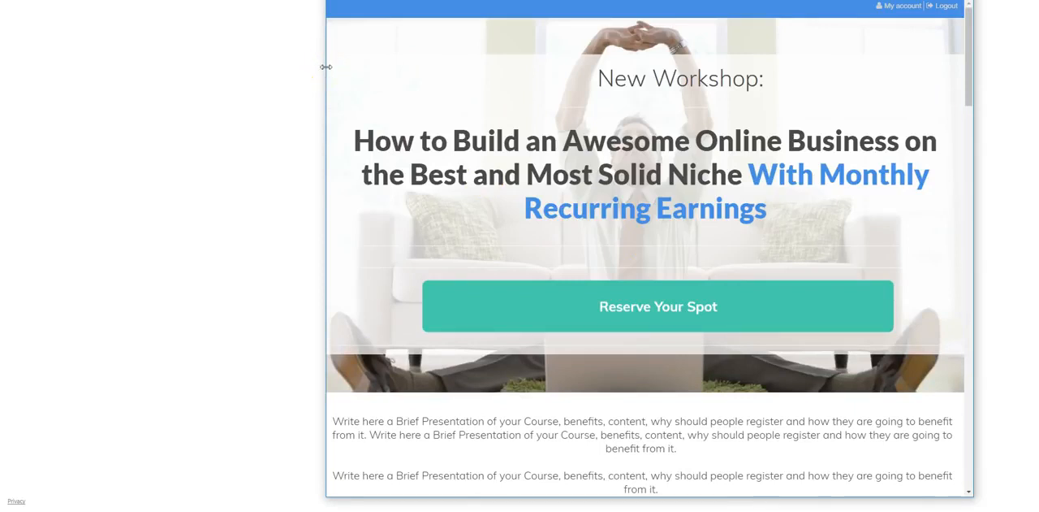
# - Narrow the preview further to a tablet-like width and examine how the headline, pricing and lesson sections adapt
pyautogui.moveTo(326, 67); pyautogui.dragTo(362, 72)
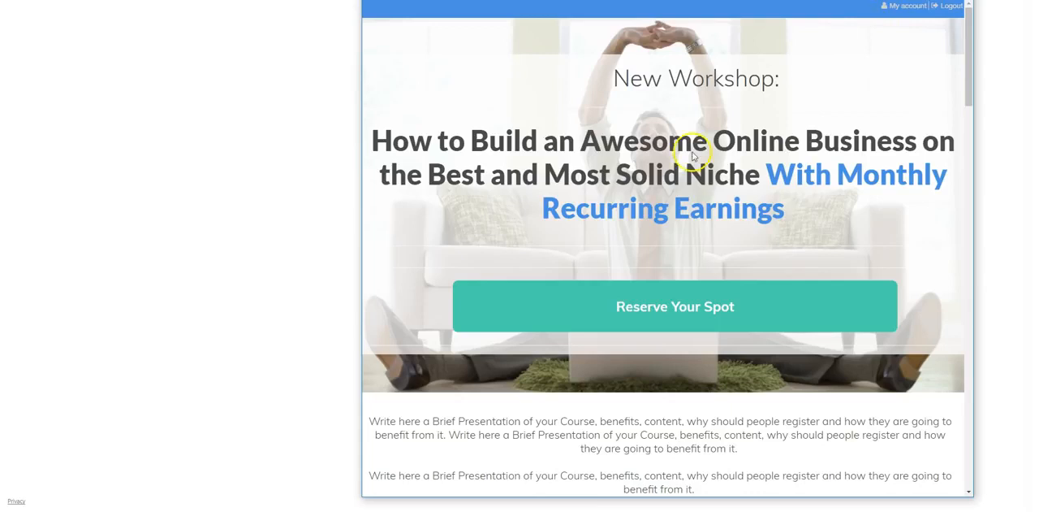
pyautogui.click(675, 304)
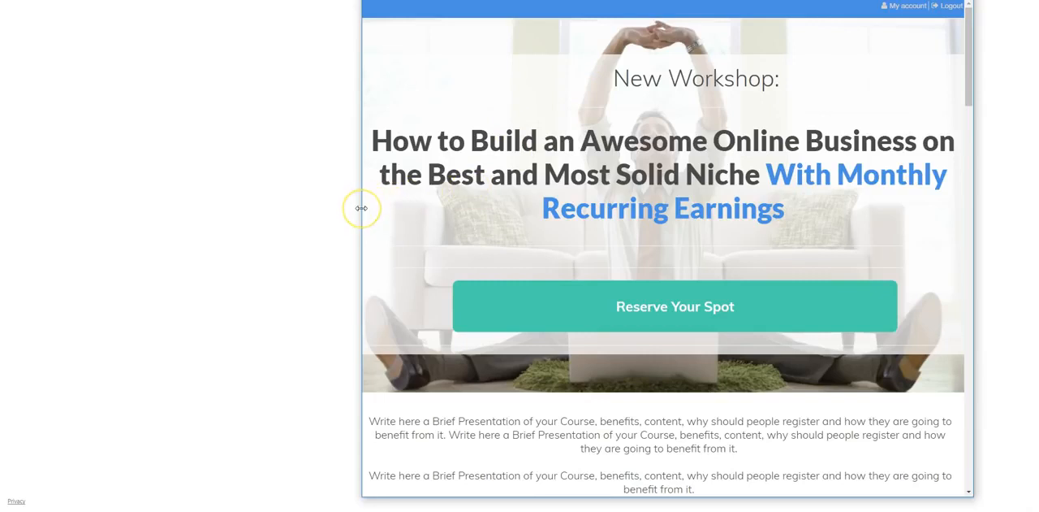
pyautogui.moveTo(362, 208); pyautogui.dragTo(593, 219)
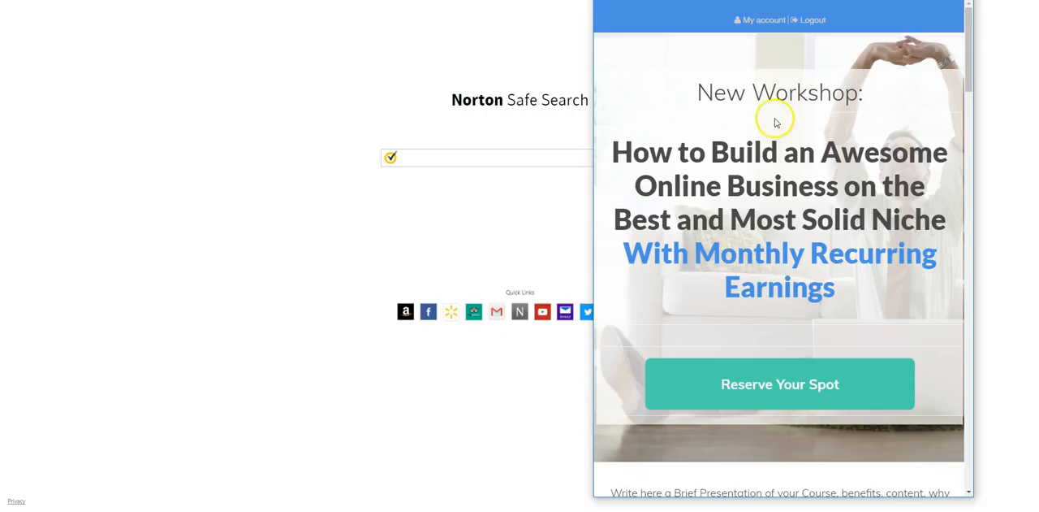
pyautogui.scroll(-3, 784, 203)
pyautogui.scroll(-7, 788, 256)
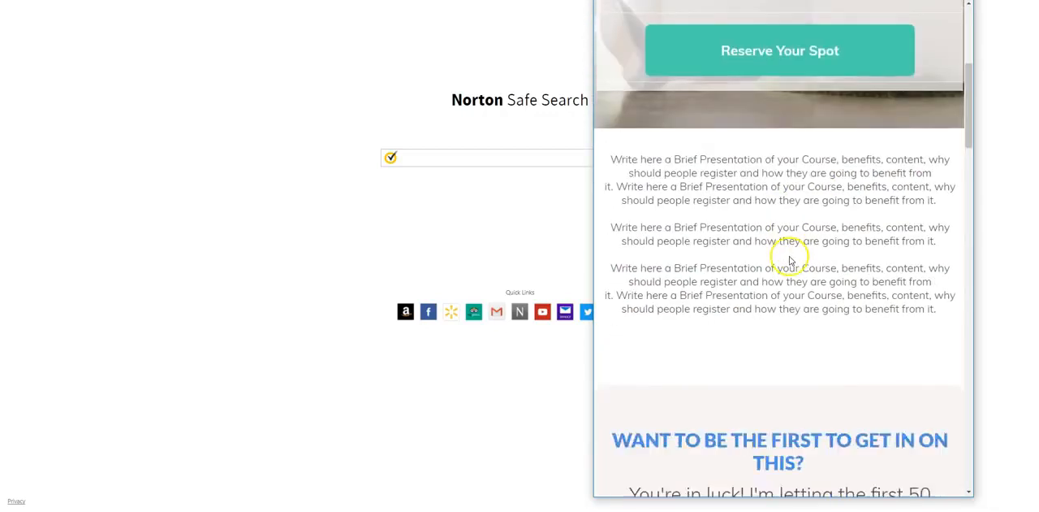
pyautogui.scroll(-1, 794, 297)
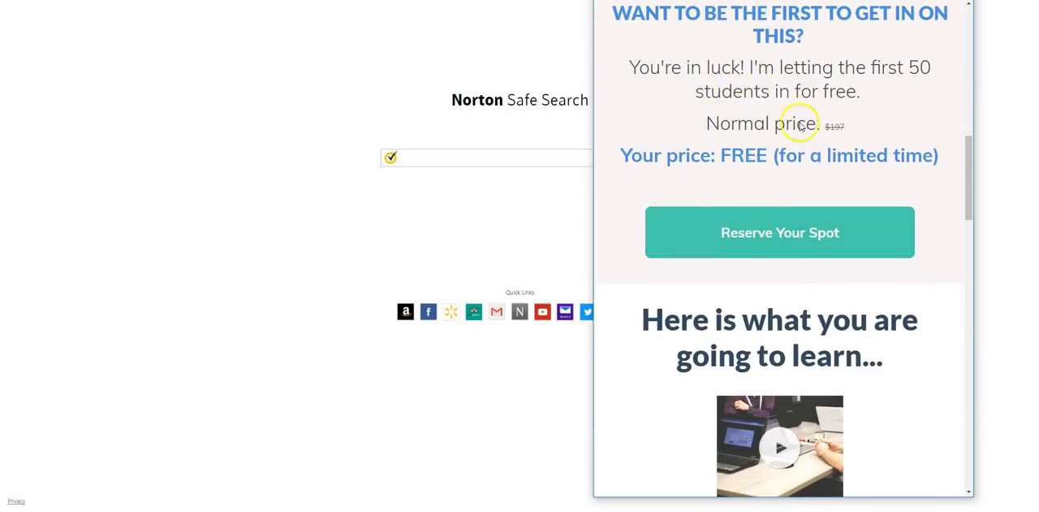
pyautogui.scroll(-3, 766, 349)
pyautogui.scroll(-1, 766, 317)
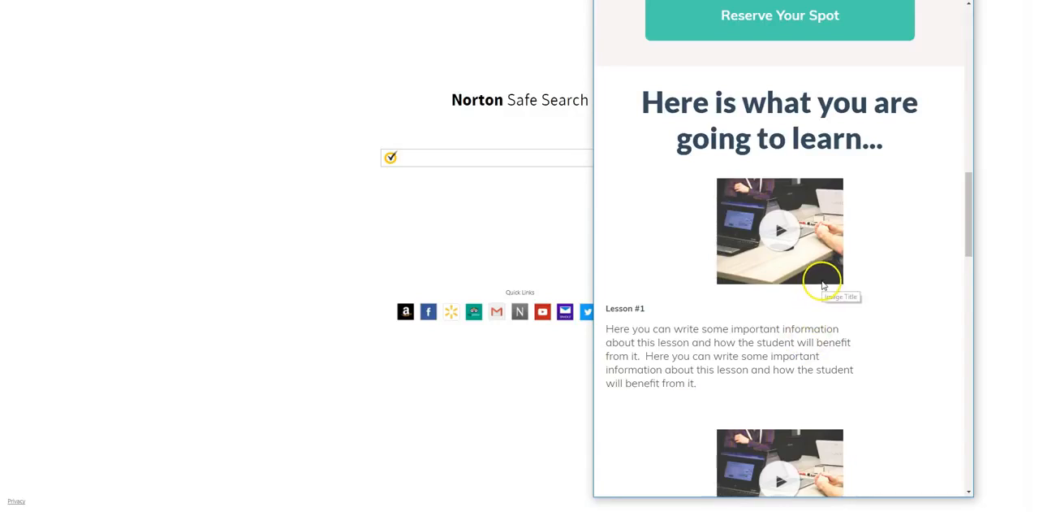
pyautogui.scroll(10, 820, 293)
pyautogui.scroll(1, 820, 297)
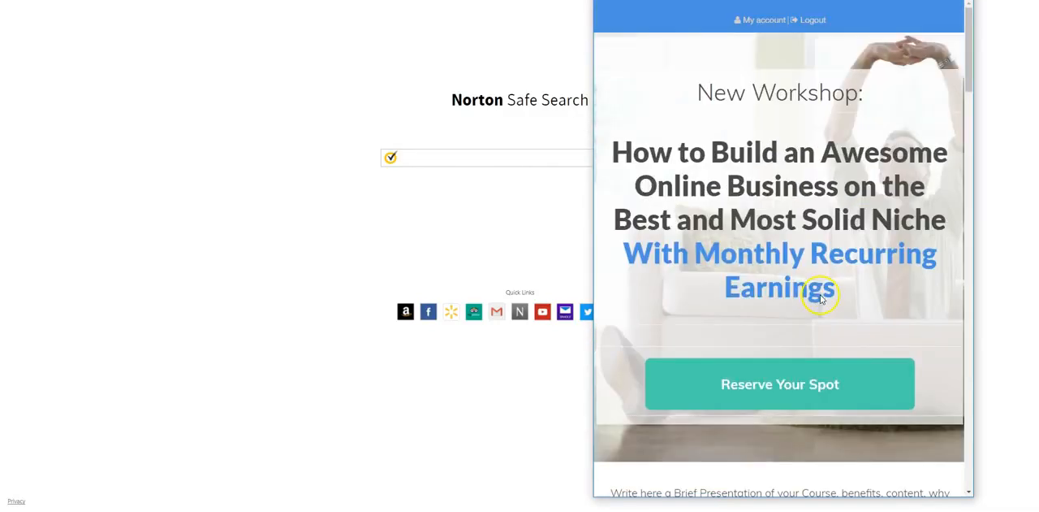
# - Narrow the preview to a phone-like width and examine the headline, button and course presentation text
pyautogui.moveTo(594, 160); pyautogui.dragTo(751, 169)
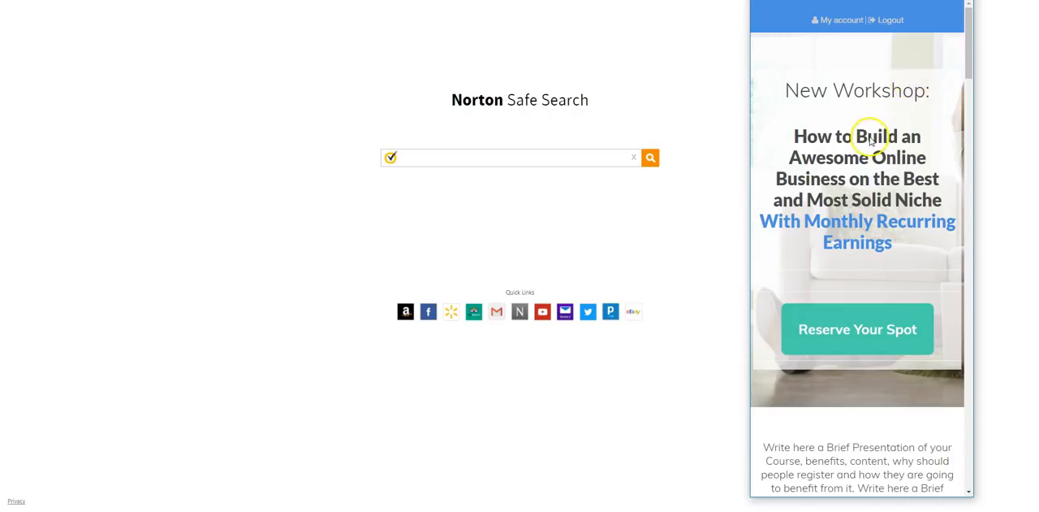
pyautogui.scroll(-1, 877, 239)
pyautogui.scroll(-2, 873, 253)
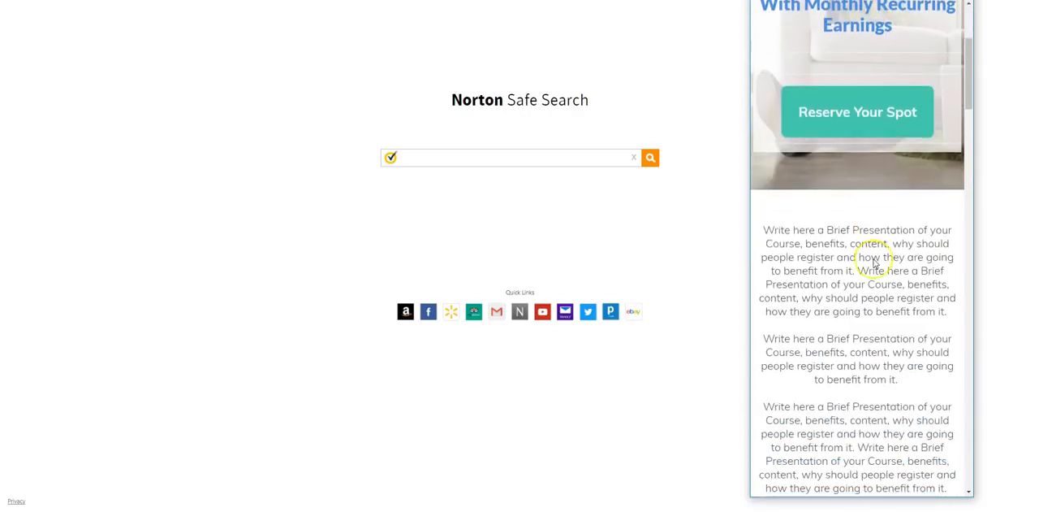
pyautogui.scroll(2, 873, 263)
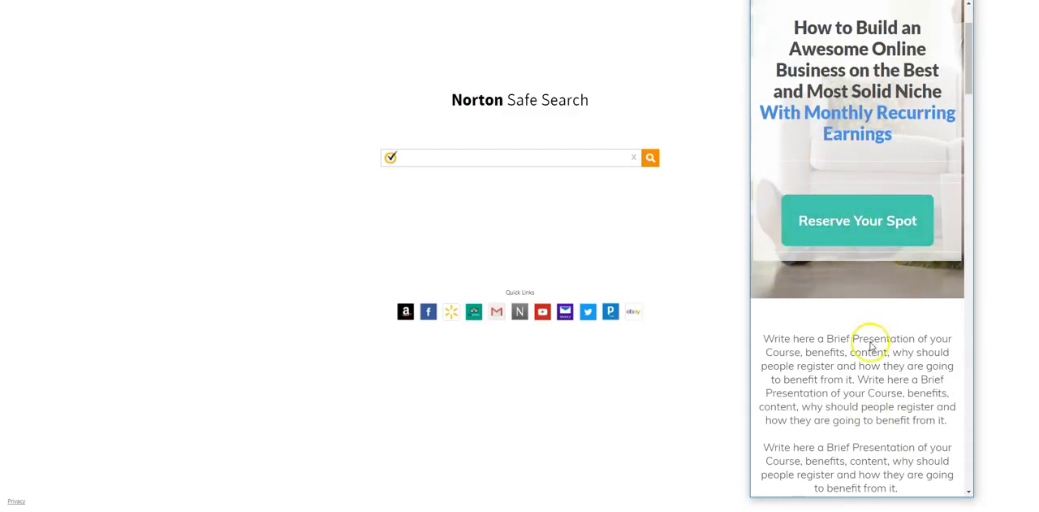
pyautogui.scroll(-5, 866, 339)
pyautogui.scroll(-5, 871, 345)
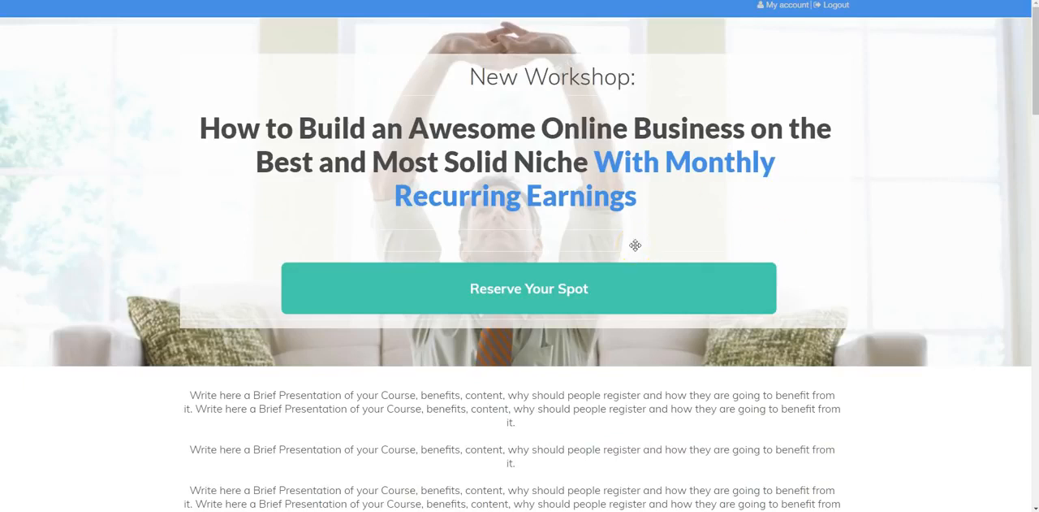
pyautogui.click(689, 220)
pyautogui.click(693, 231)
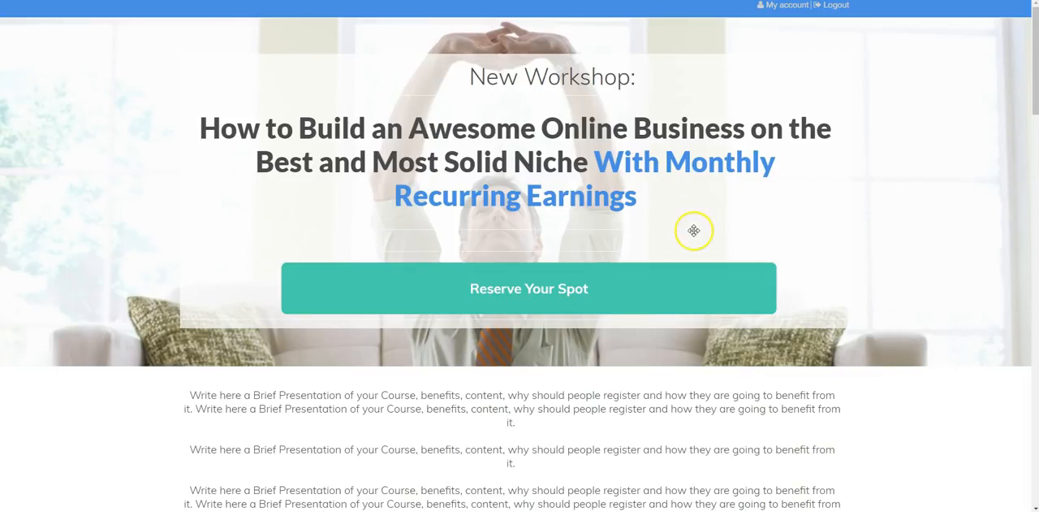